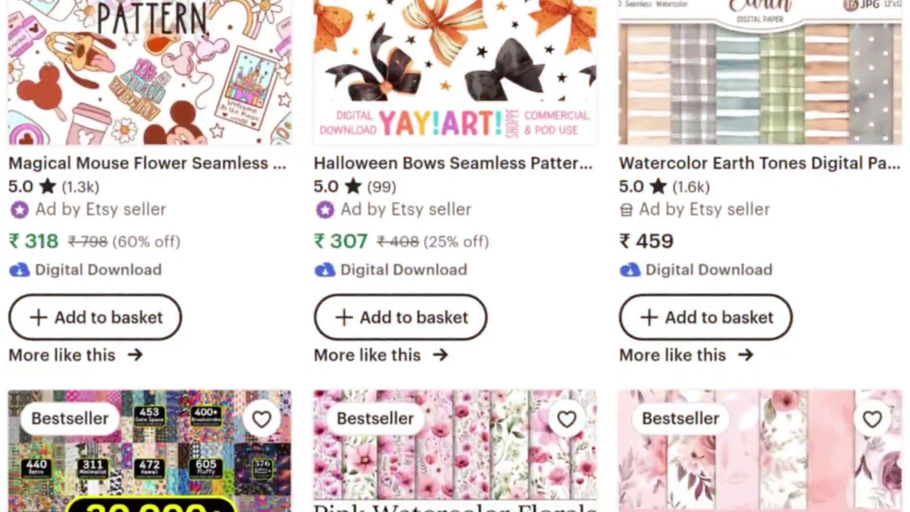
# Scroll through Etsy's seamless floral and digital pattern paper listings
pyautogui.scroll(-3, 455, 256)
pyautogui.scroll(-3, 455, 256)
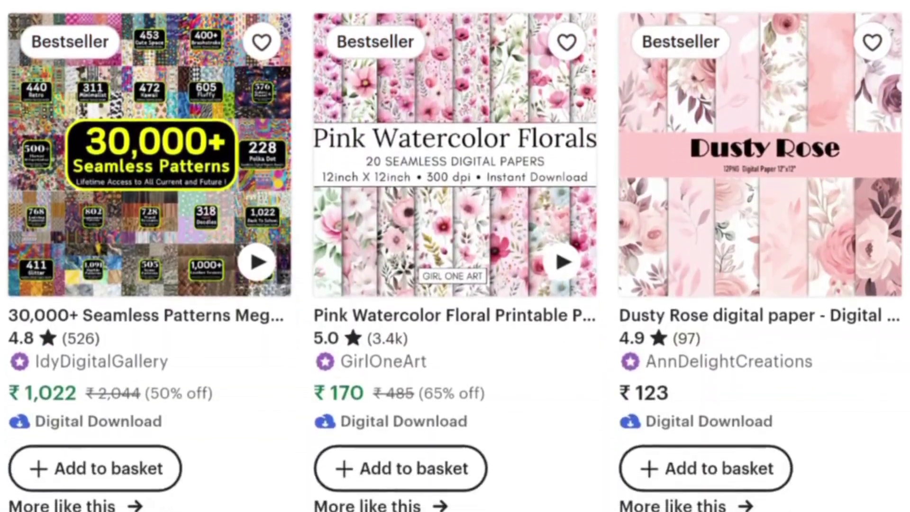
pyautogui.scroll(-5, 455, 256)
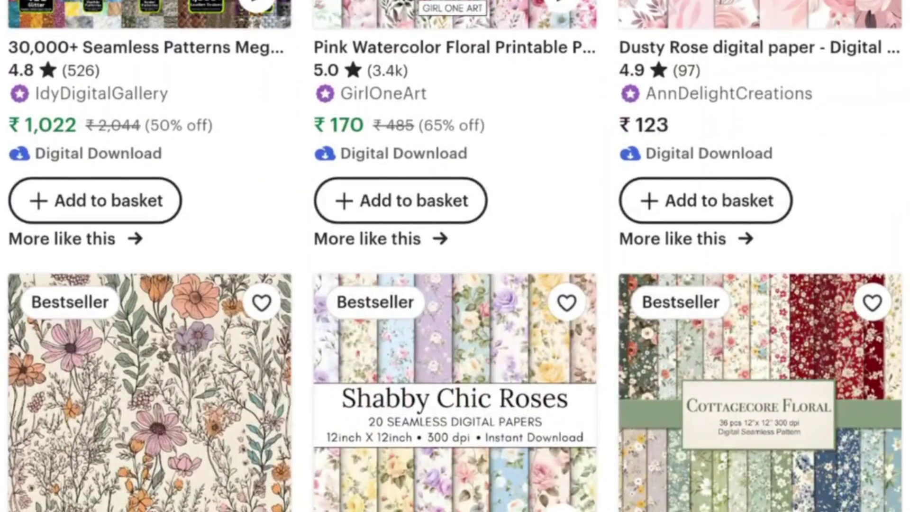
pyautogui.scroll(-5, 455, 256)
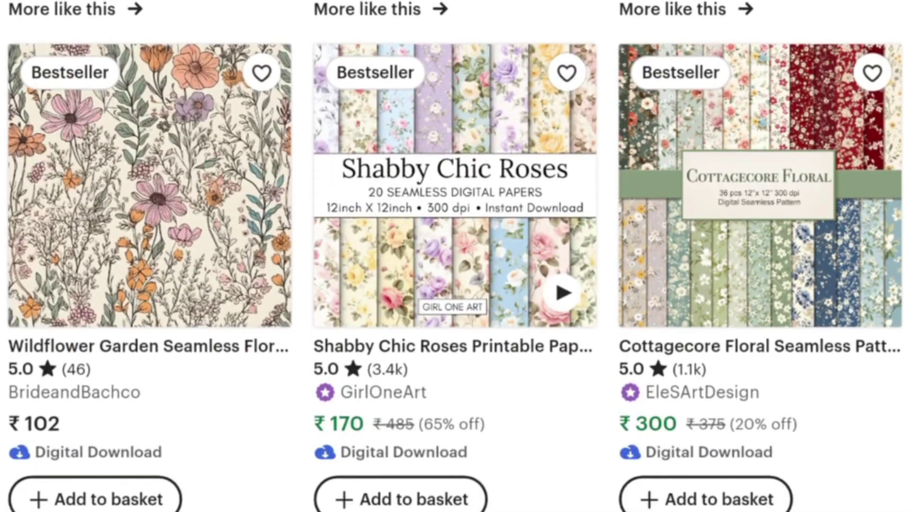
pyautogui.scroll(-9, 455, 256)
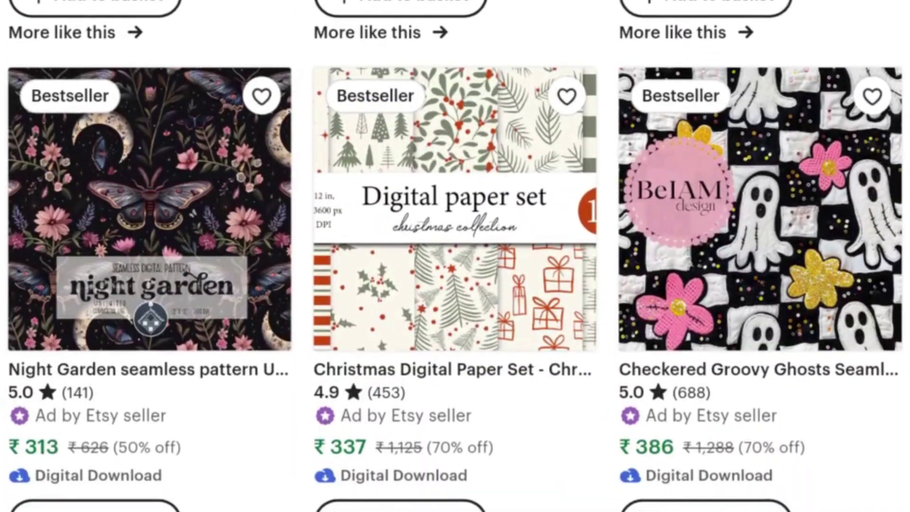
pyautogui.scroll(-12, 455, 256)
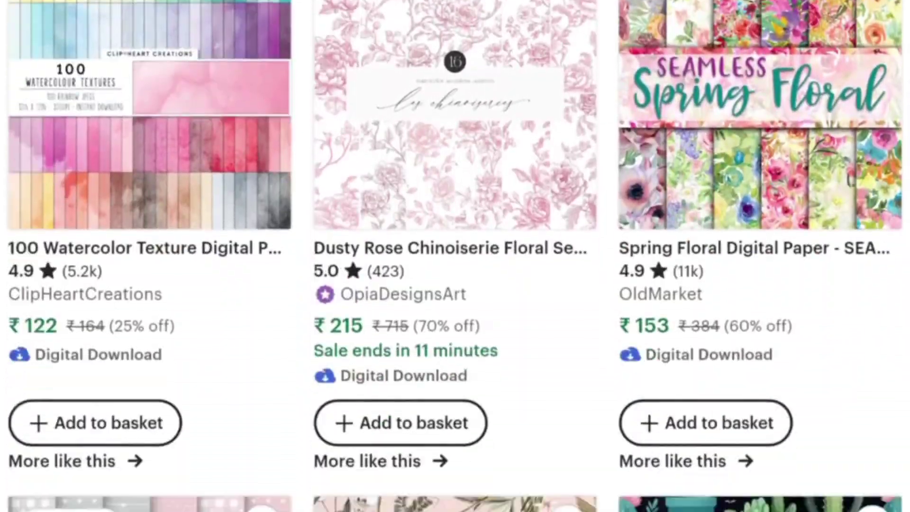
pyautogui.scroll(-7, 455, 256)
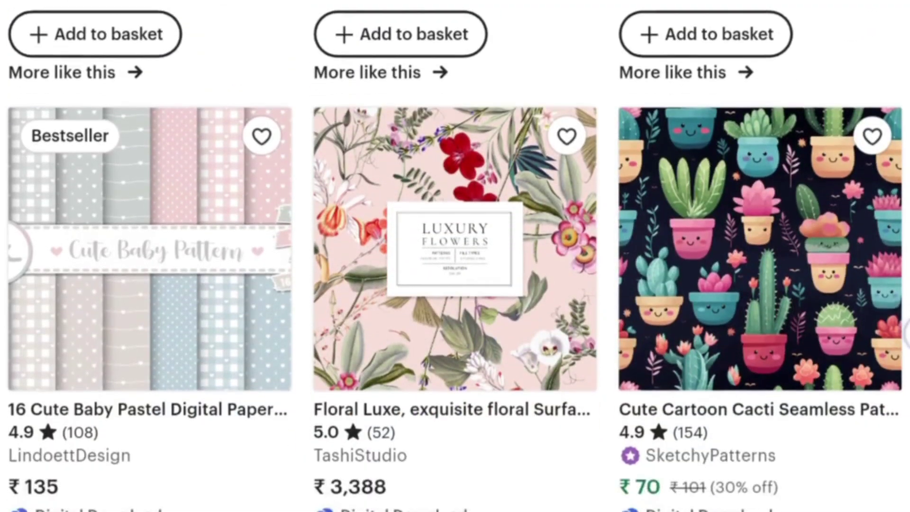
pyautogui.scroll(-1, 455, 256)
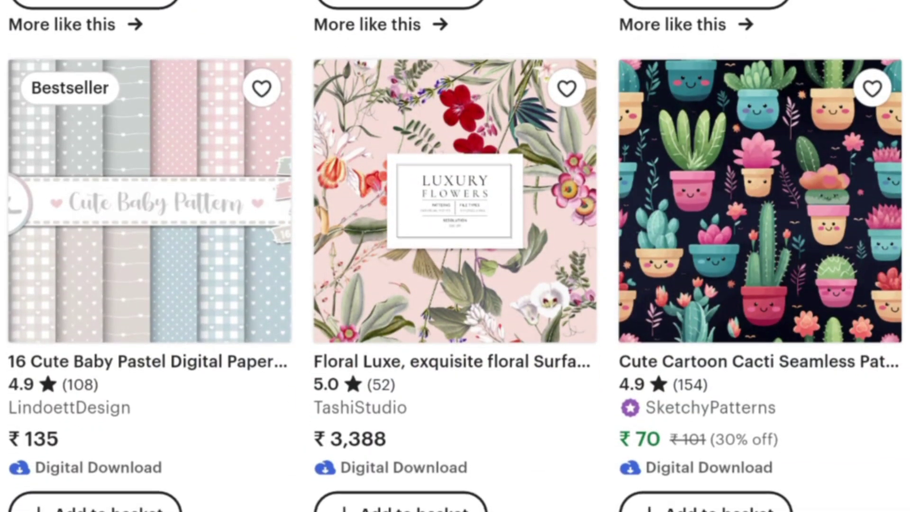
pyautogui.scroll(-10, 456, 256)
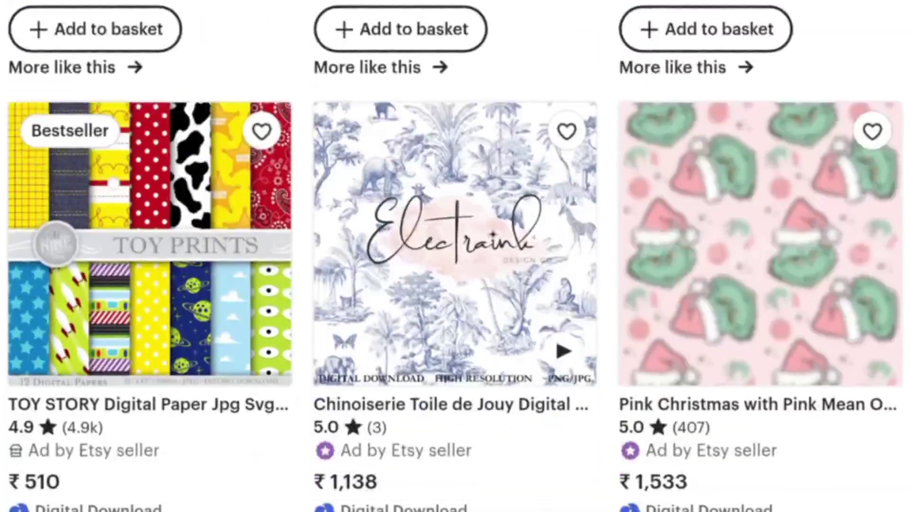
pyautogui.scroll(-8, 455, 256)
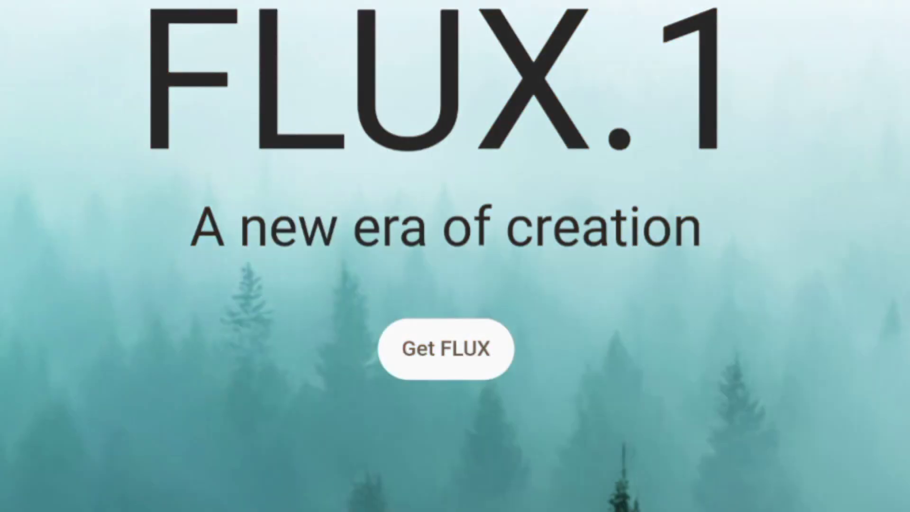
# Read the FLUX.1 [pro], [dev] and [schnell] variant descriptions in the Get FLUX.1 section
pyautogui.scroll(10, 853, 142)
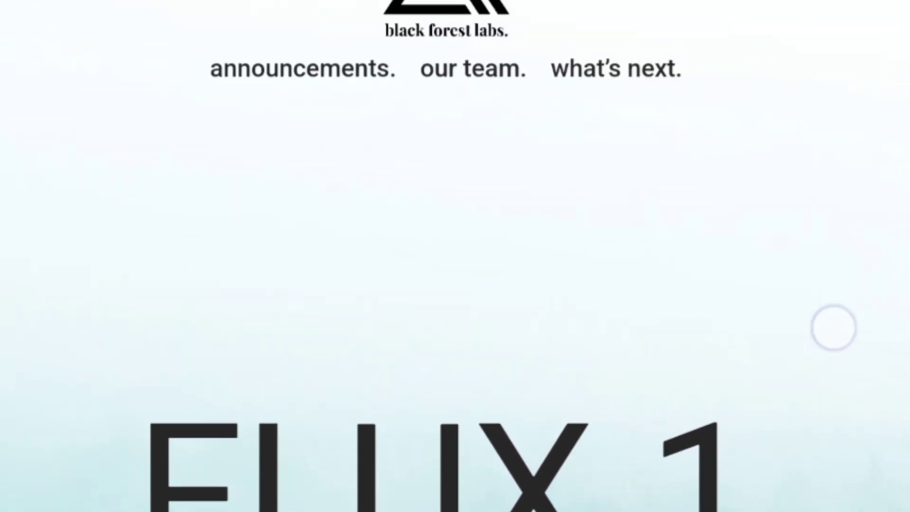
pyautogui.scroll(1, 827, 322)
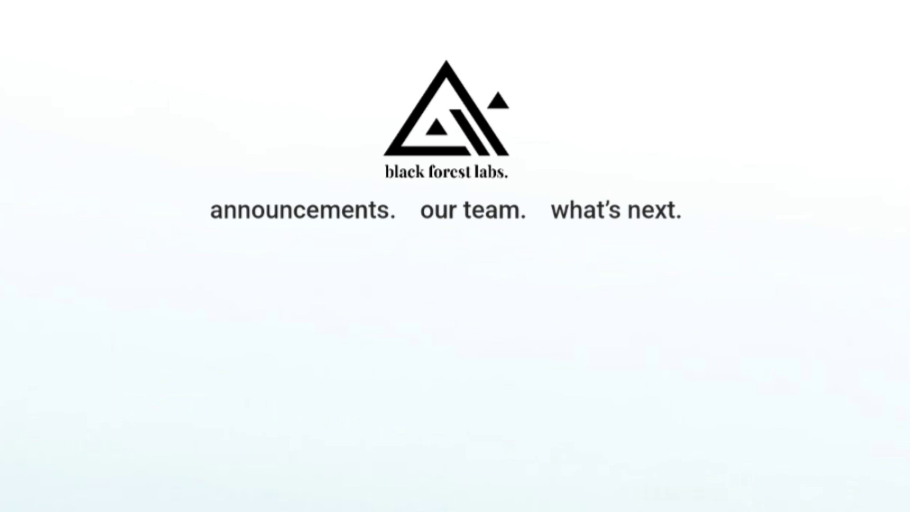
pyautogui.scroll(2, 894, 300)
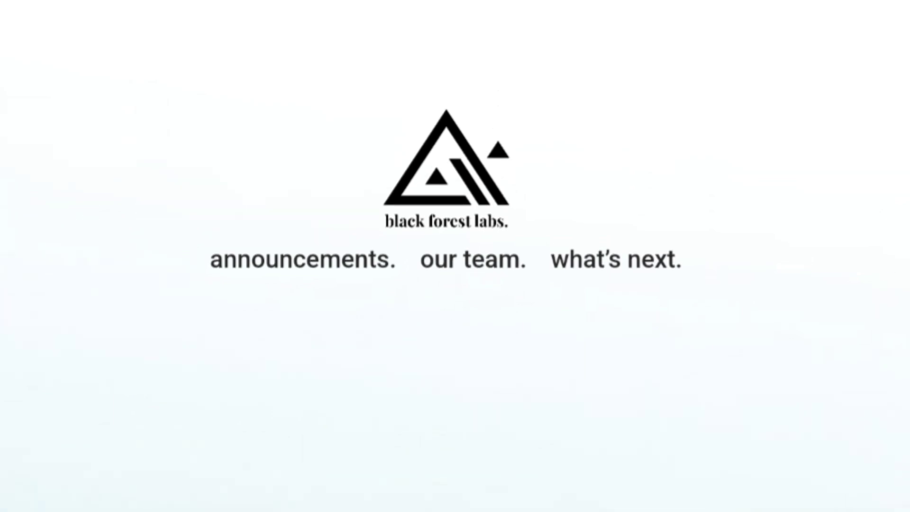
pyautogui.scroll(-5, 896, 229)
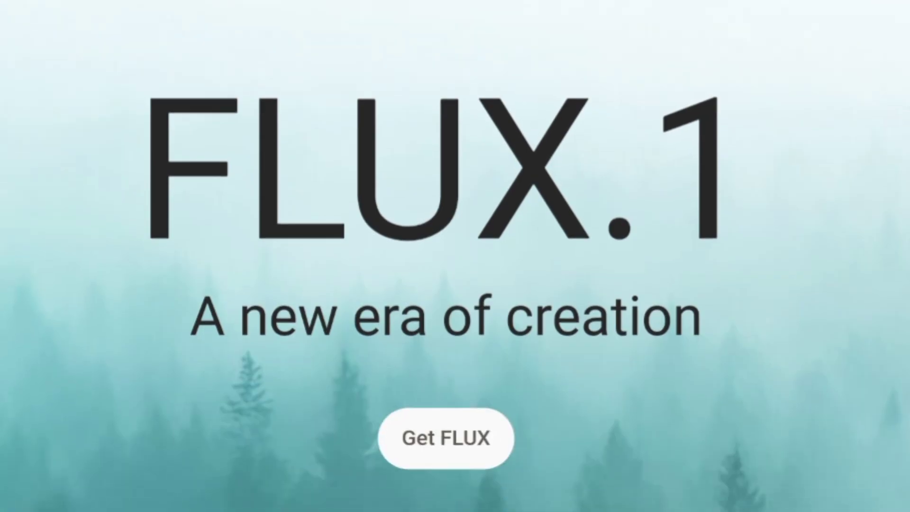
pyautogui.scroll(-5, 894, 183)
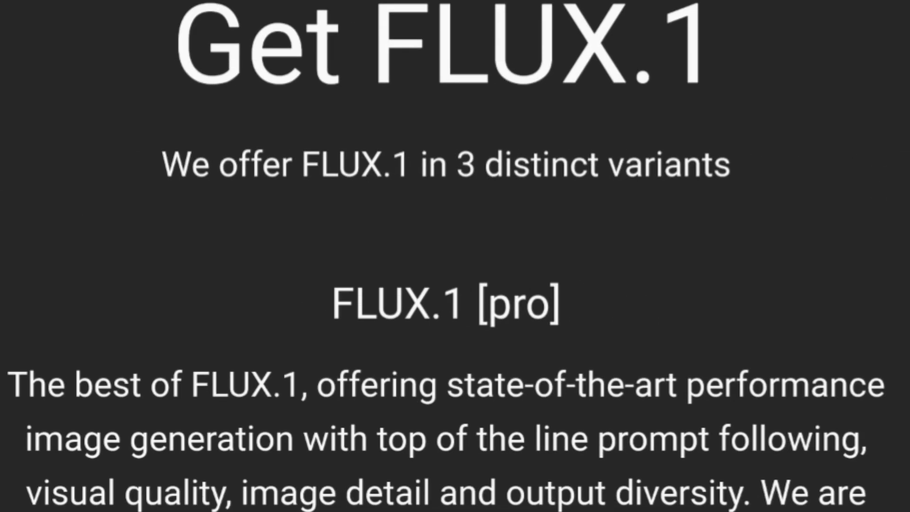
pyautogui.scroll(-6, 446, 256)
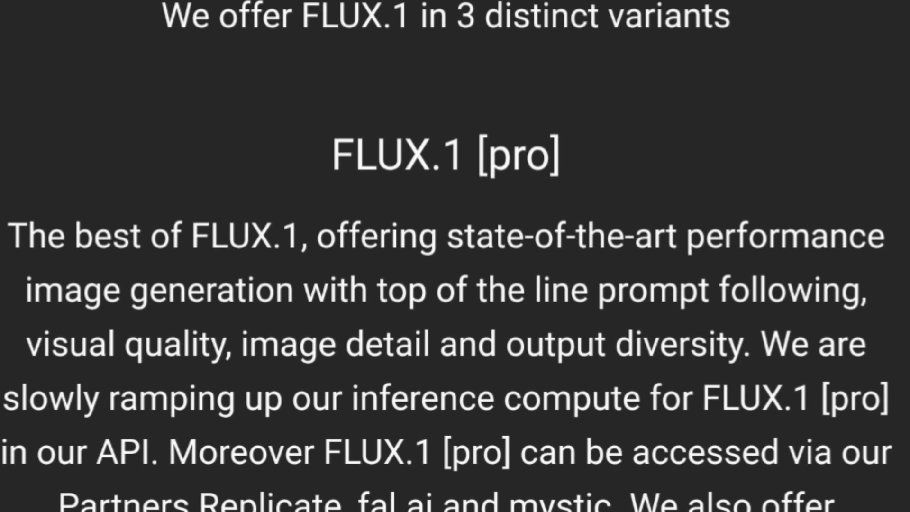
pyautogui.scroll(-10, 445, 256)
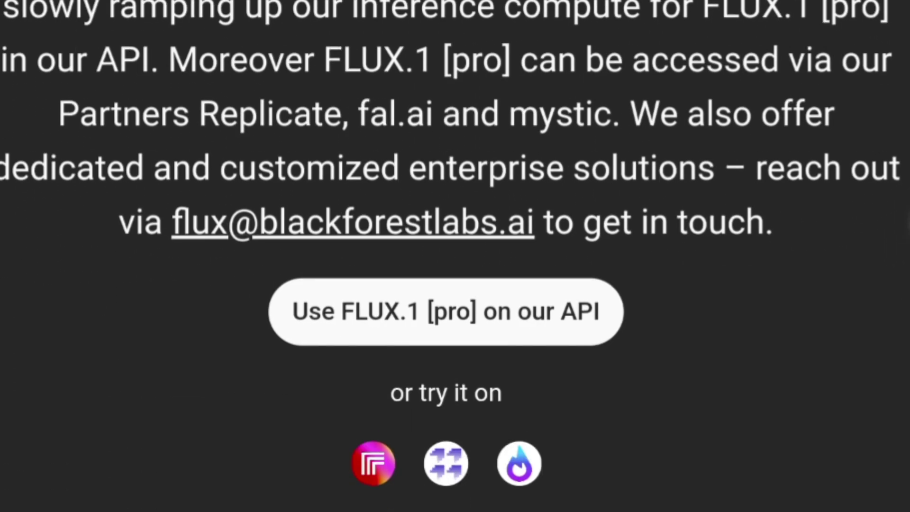
pyautogui.scroll(-6, 445, 256)
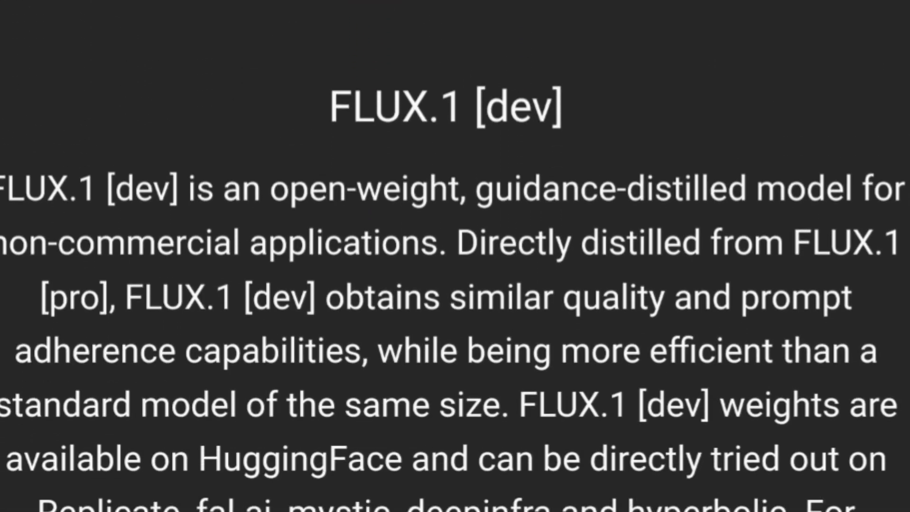
pyautogui.scroll(-6, 446, 256)
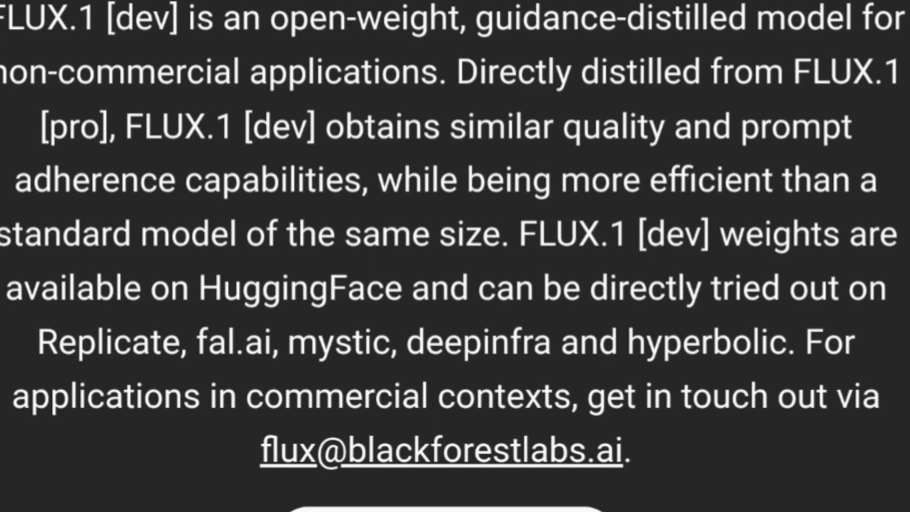
pyautogui.scroll(-8, 445, 256)
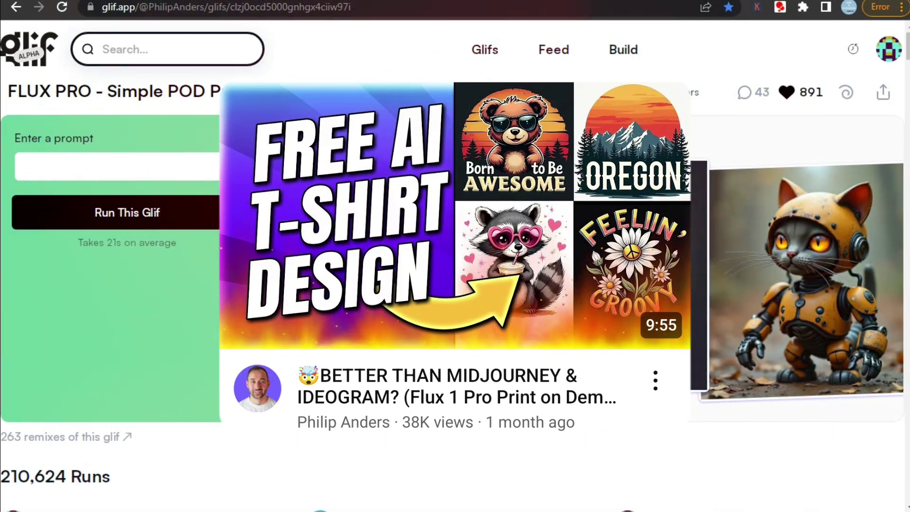
# Run the FLUX PRO glif with the prompt 'a seamless pattern of cherry'
pyautogui.scroll(-15, 455, 256)
pyautogui.scroll(-5, 456, 270)
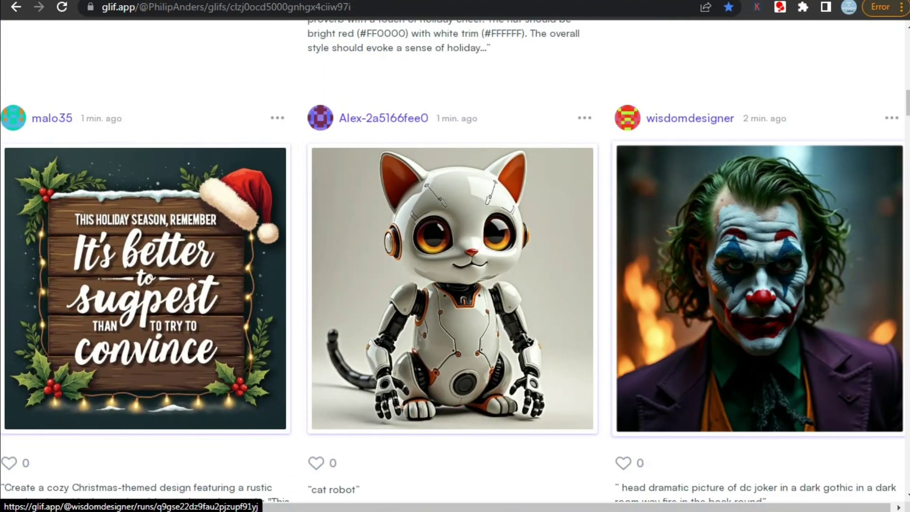
pyautogui.scroll(-6, 455, 261)
pyautogui.scroll(-7, 758, 285)
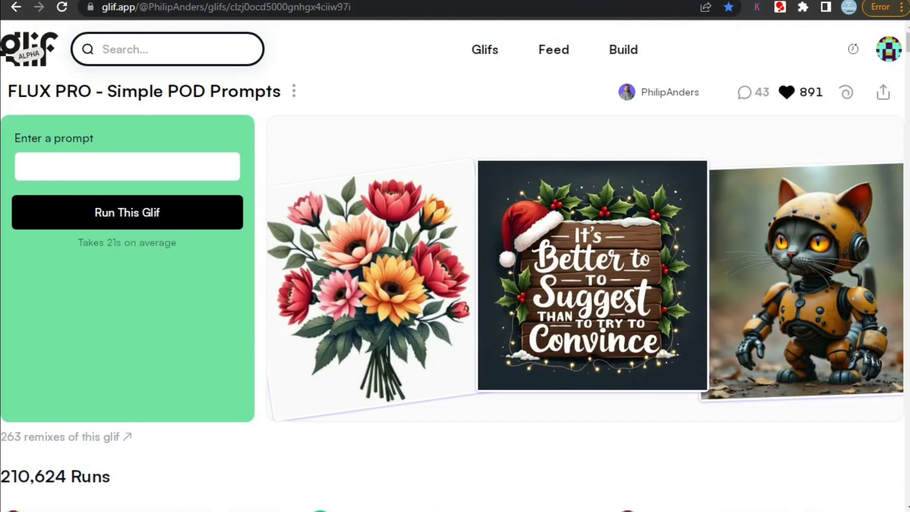
pyautogui.click(127, 167)
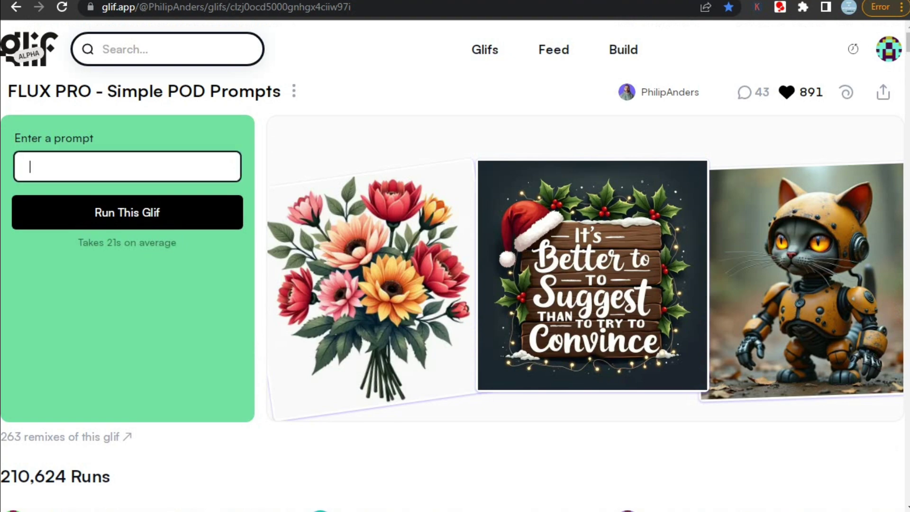
pyautogui.write('a ')
pyautogui.write('seamless patter')
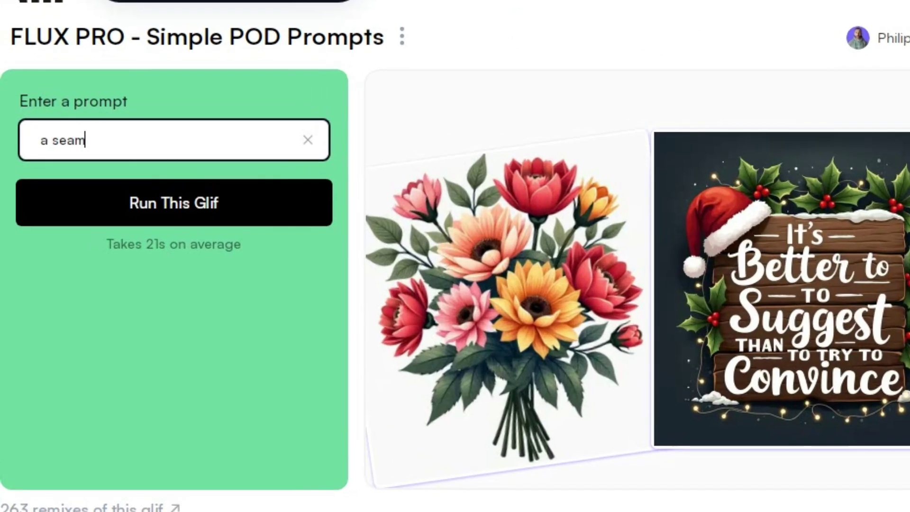
pyautogui.write('n of cherrys')
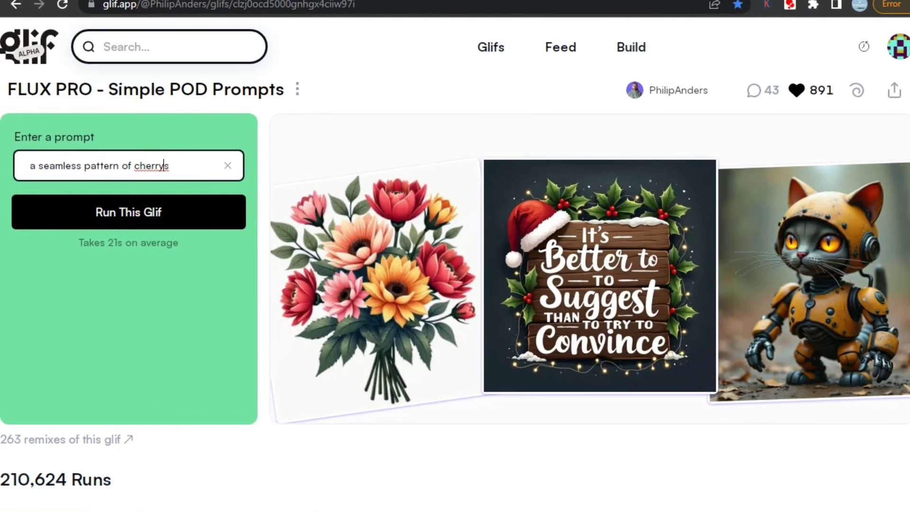
pyautogui.press('BackSpace')
pyautogui.press('Return')
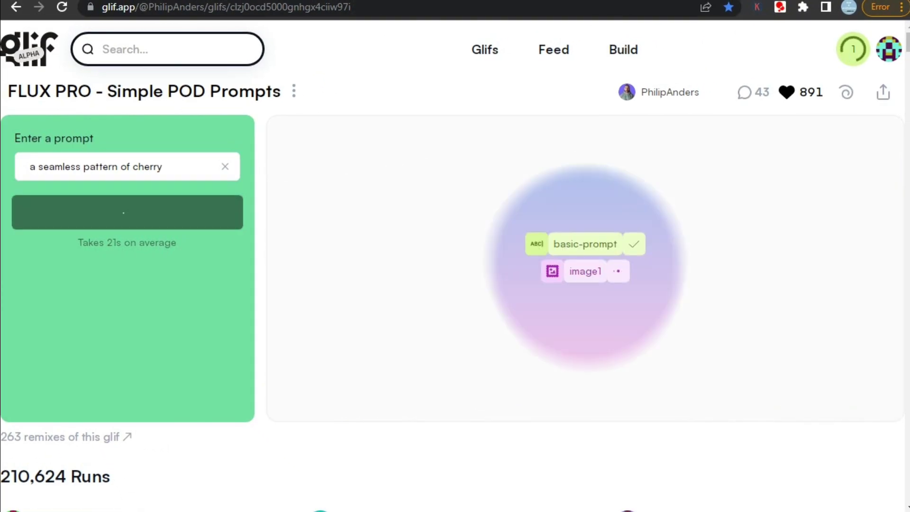
pyautogui.moveTo(586, 240)
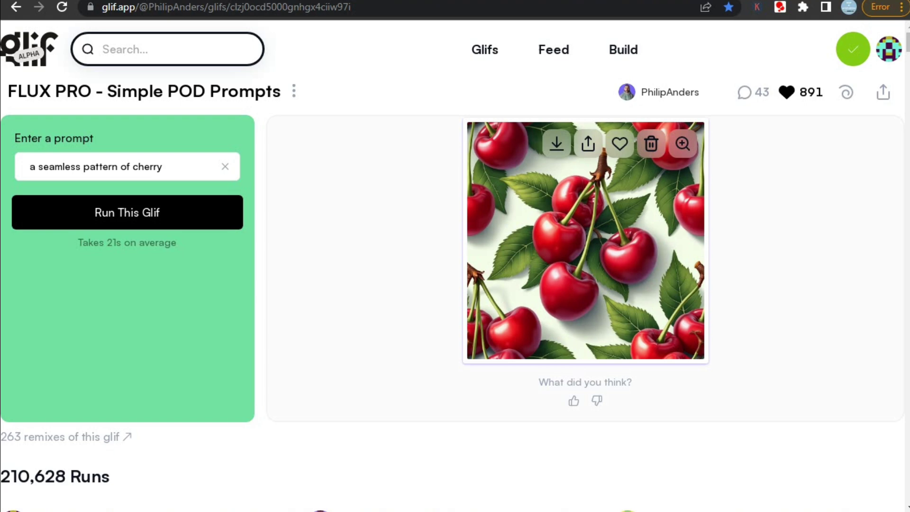
# Add 'in doodle style' to the cherry prompt and download the resulting pattern
pyautogui.click(173, 167)
pyautogui.write('in ')
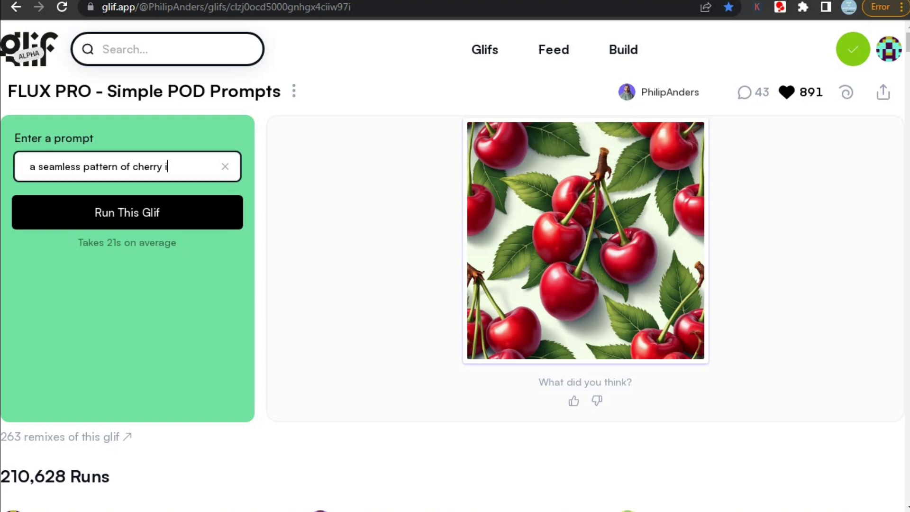
pyautogui.write('doodle style')
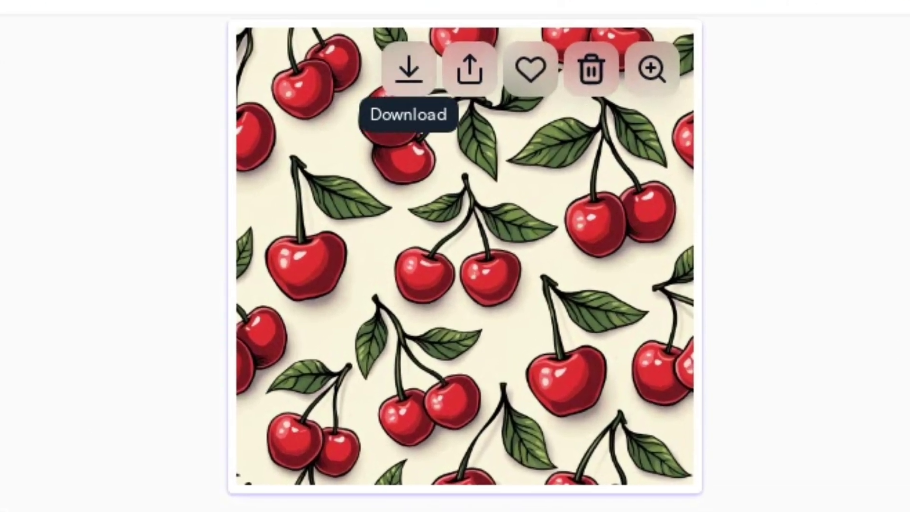
pyautogui.click(409, 69)
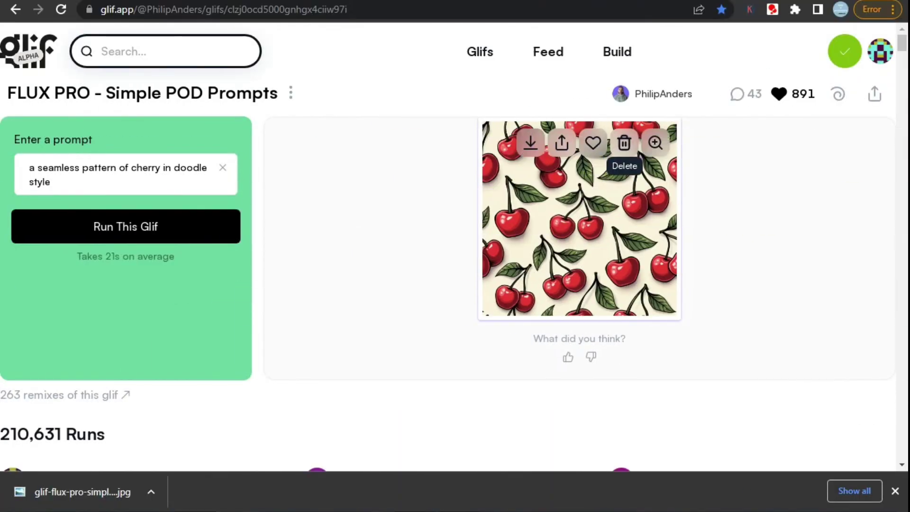
# Delete the doodle cherry run from the Runs list
pyautogui.scroll(-7, 625, 144)
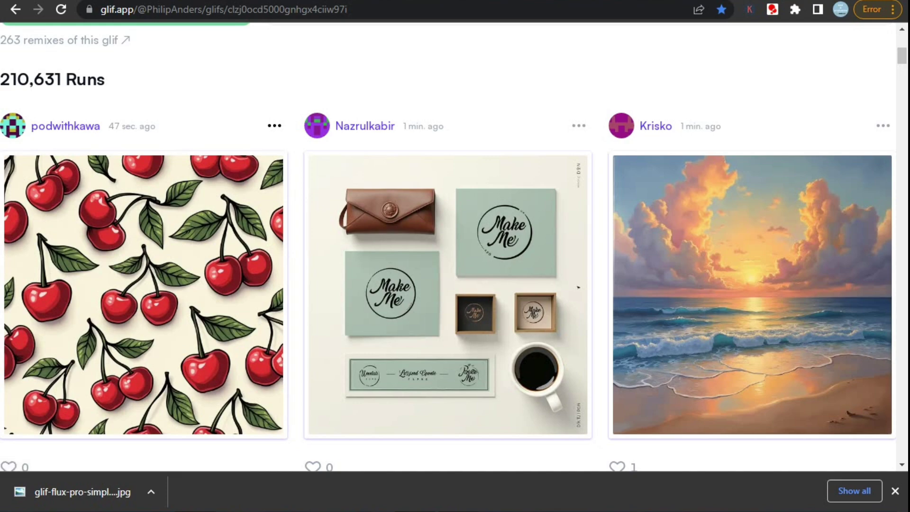
pyautogui.click(275, 126)
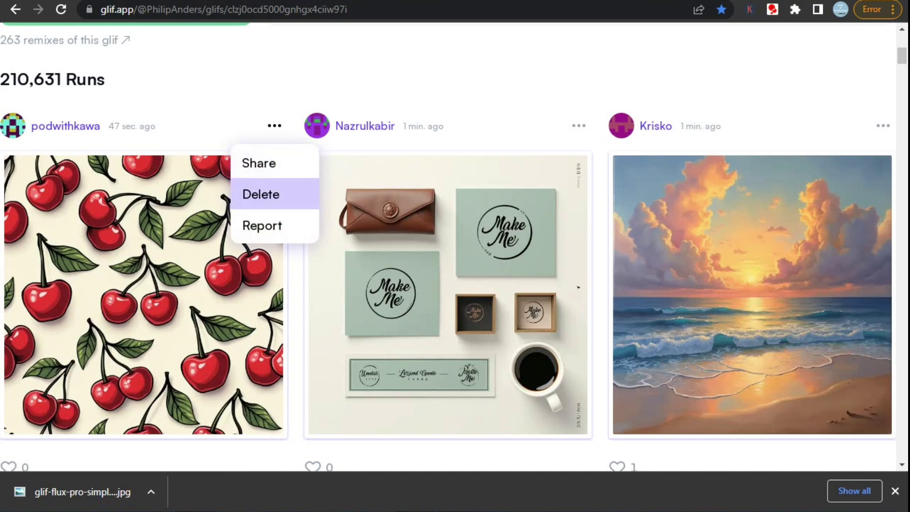
pyautogui.click(260, 194)
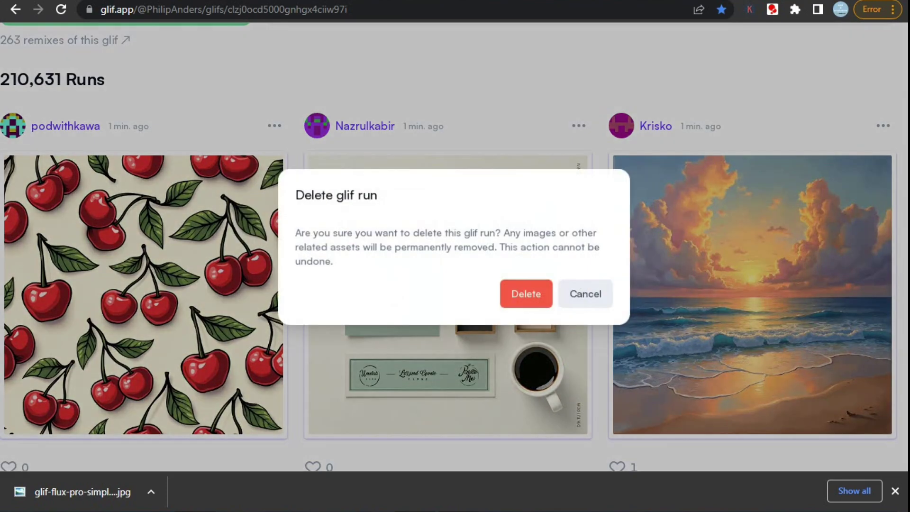
pyautogui.click(524, 293)
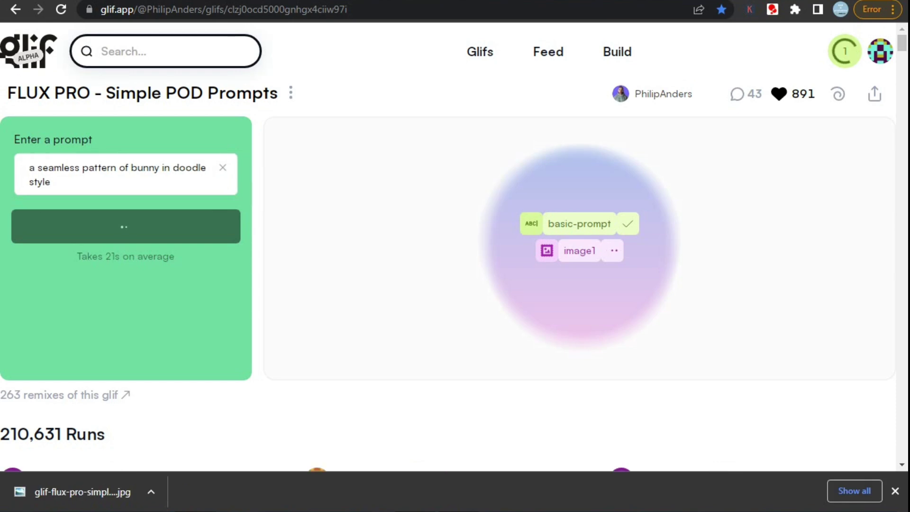
# Dismiss the browser's download bar while the glif generates the next pattern
pyautogui.click(896, 491)
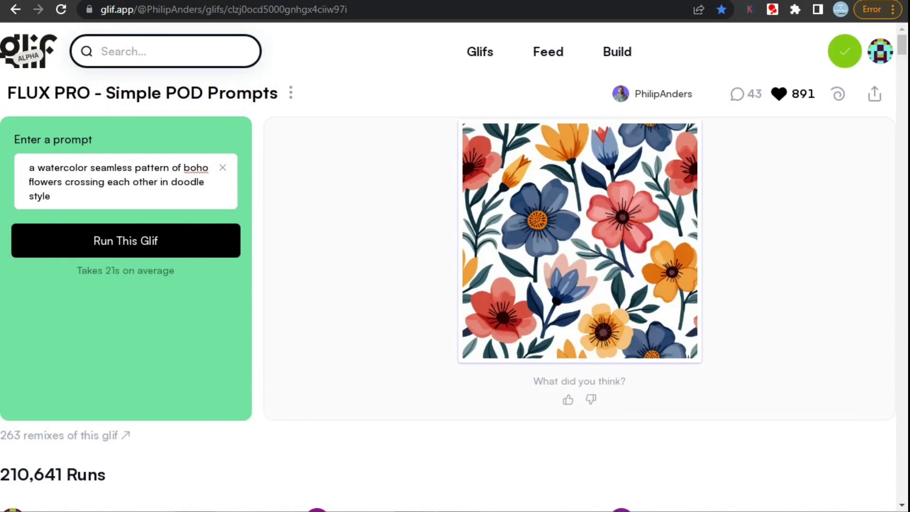
pyautogui.moveTo(579, 241)
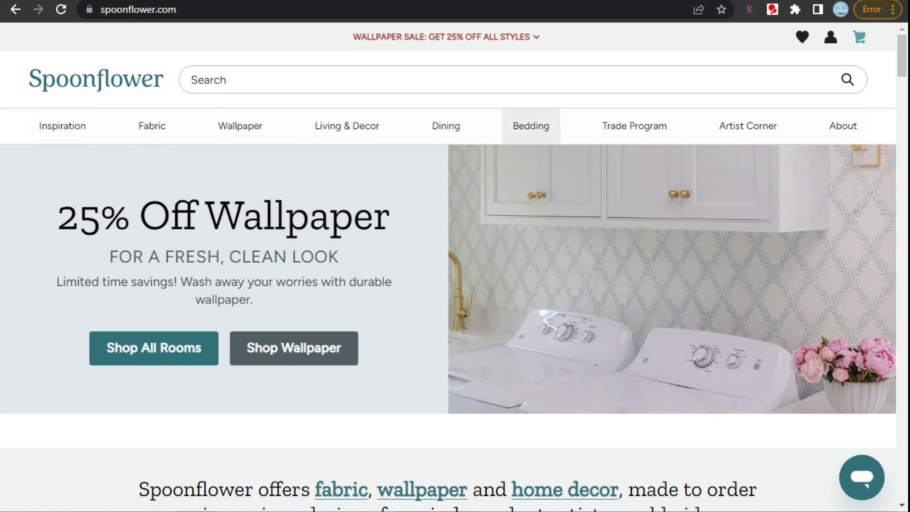
# Scroll through the Spoonflower home page and the 70s florals fabric results
pyautogui.scroll(-10, 455, 266)
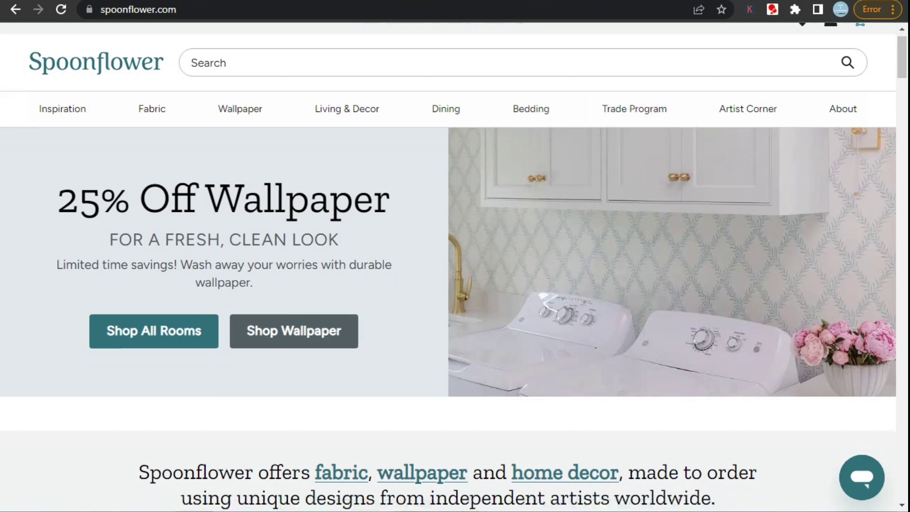
pyautogui.scroll(-1, 455, 266)
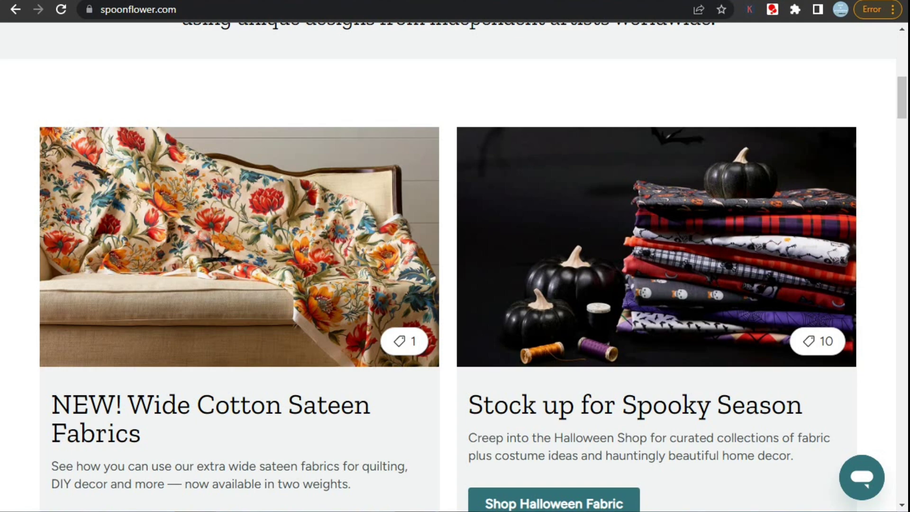
pyautogui.scroll(-8, 455, 265)
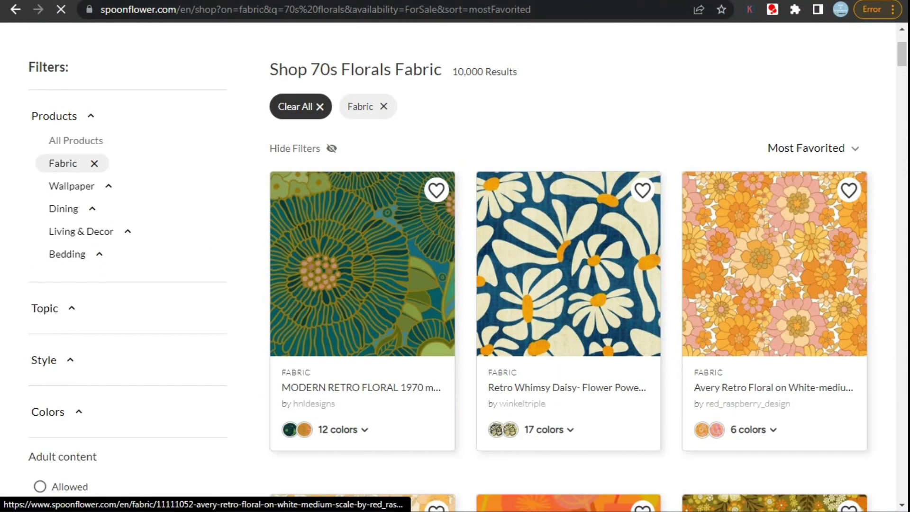
pyautogui.scroll(-7, 568, 265)
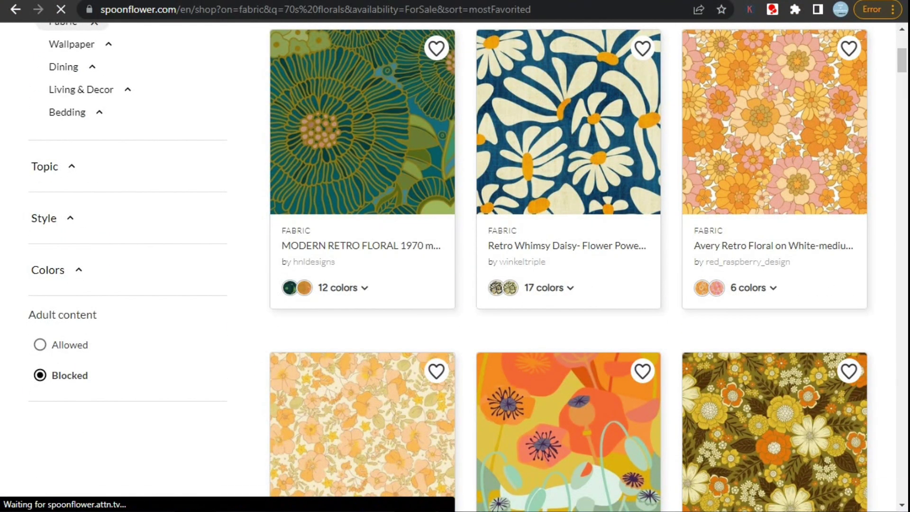
pyautogui.scroll(-4, 569, 266)
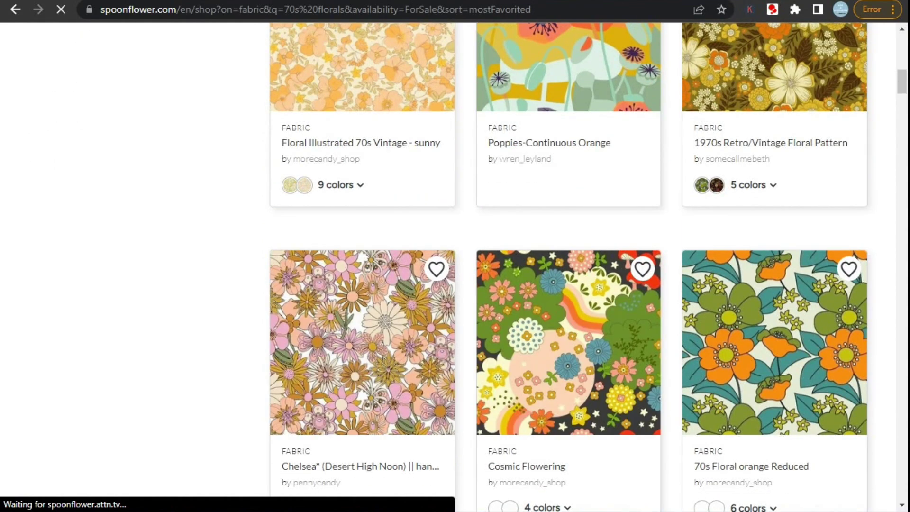
pyautogui.scroll(-6, 740, 199)
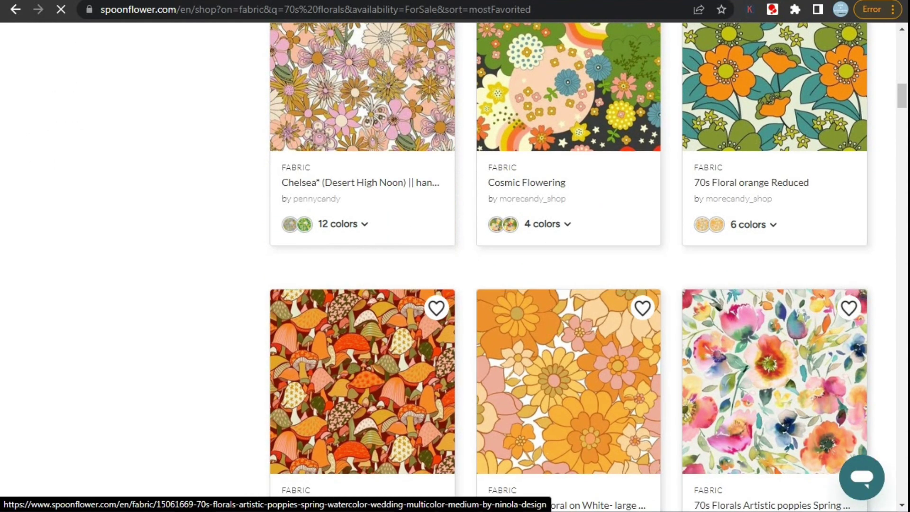
pyautogui.scroll(-4, 773, 379)
pyautogui.scroll(-7, 773, 285)
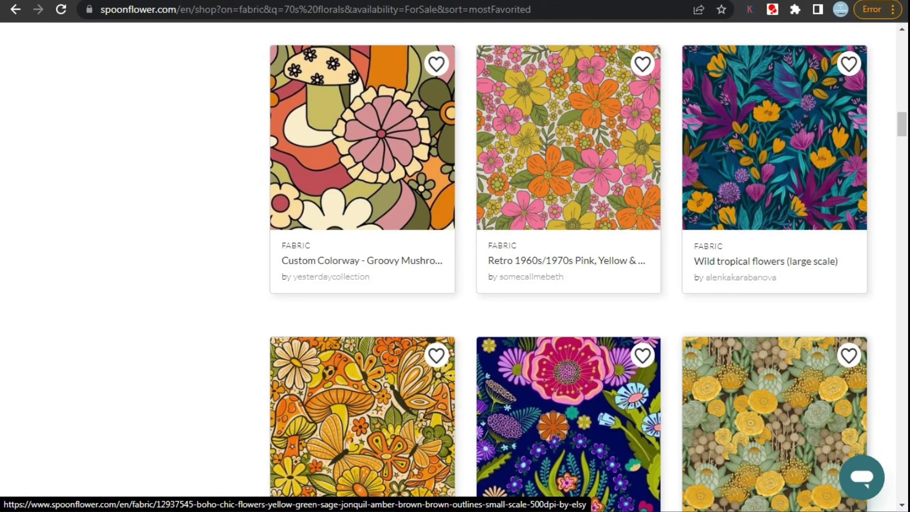
pyautogui.scroll(-4, 773, 285)
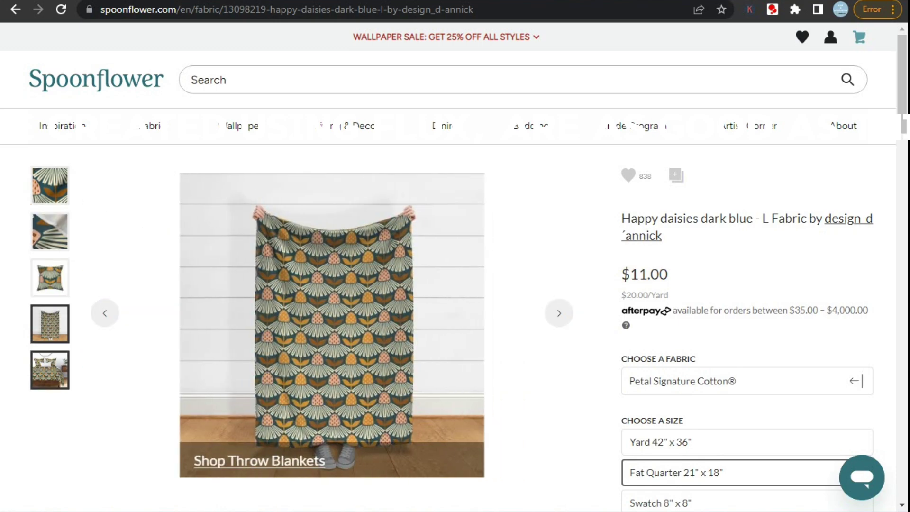
# View the Happy daisies design on a duvet cover and page through its Also Available As products
pyautogui.click(50, 370)
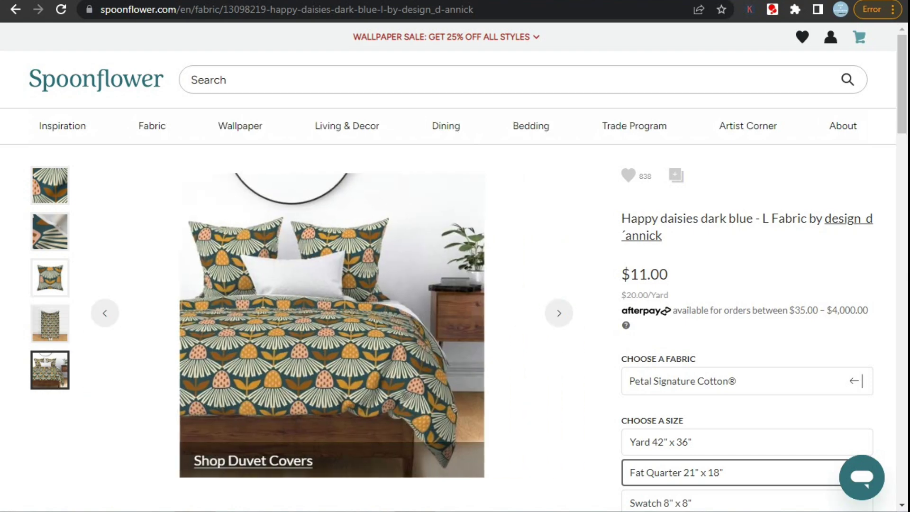
pyautogui.scroll(-4, 455, 266)
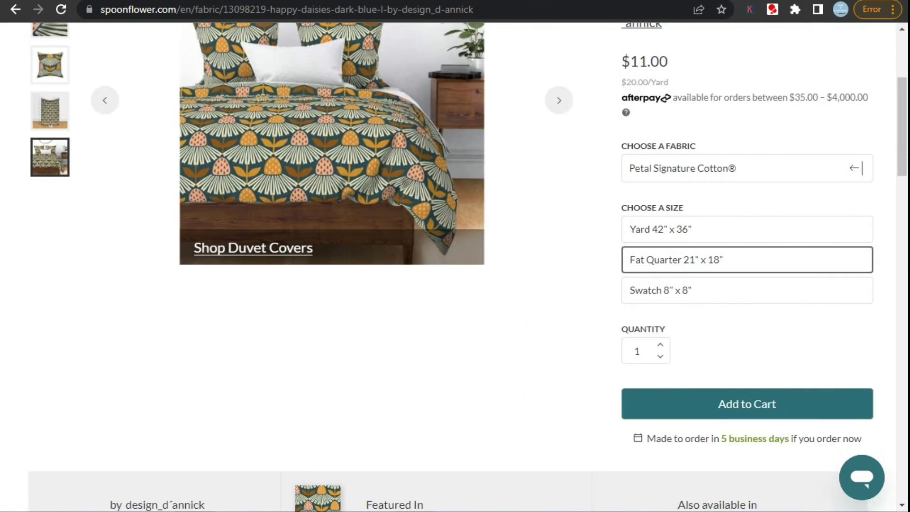
pyautogui.scroll(-12, 451, 498)
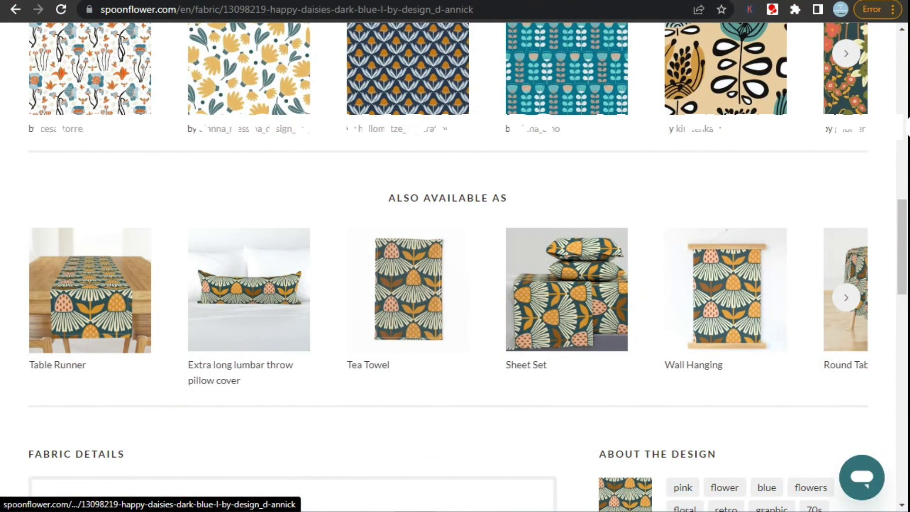
pyautogui.click(846, 297)
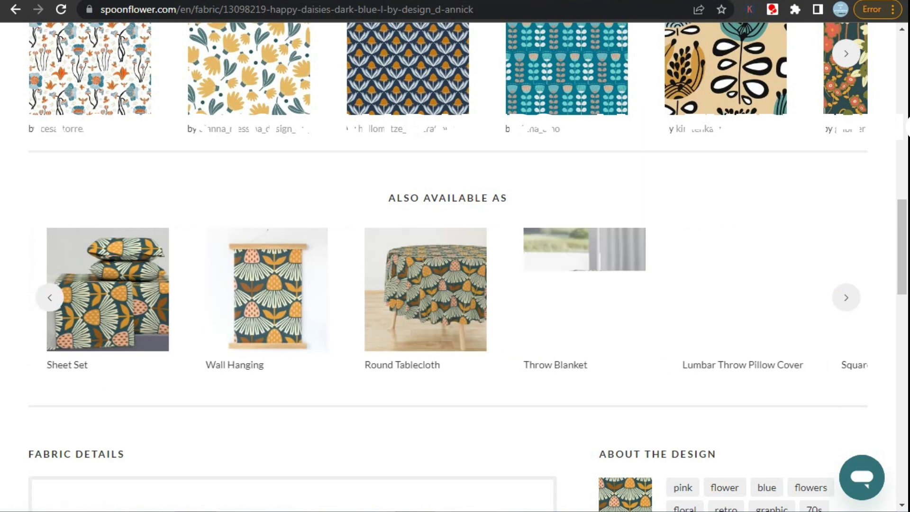
pyautogui.click(846, 297)
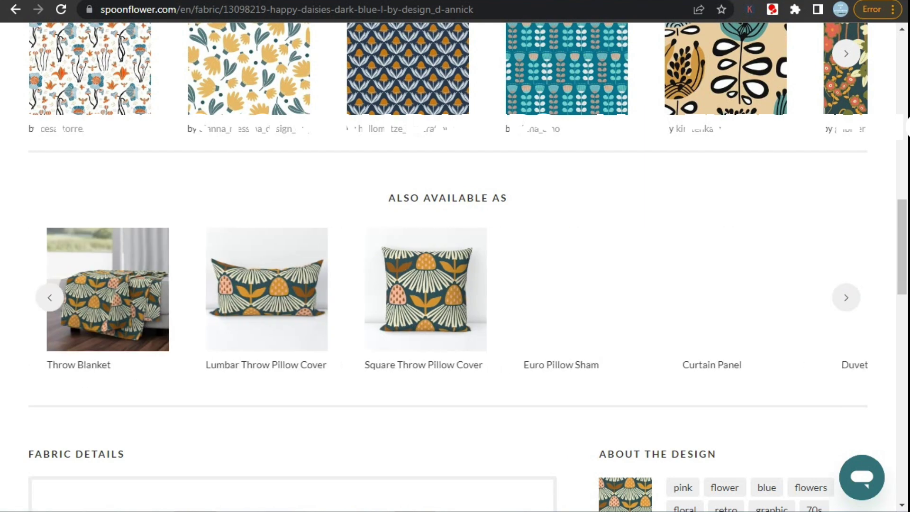
pyautogui.click(846, 297)
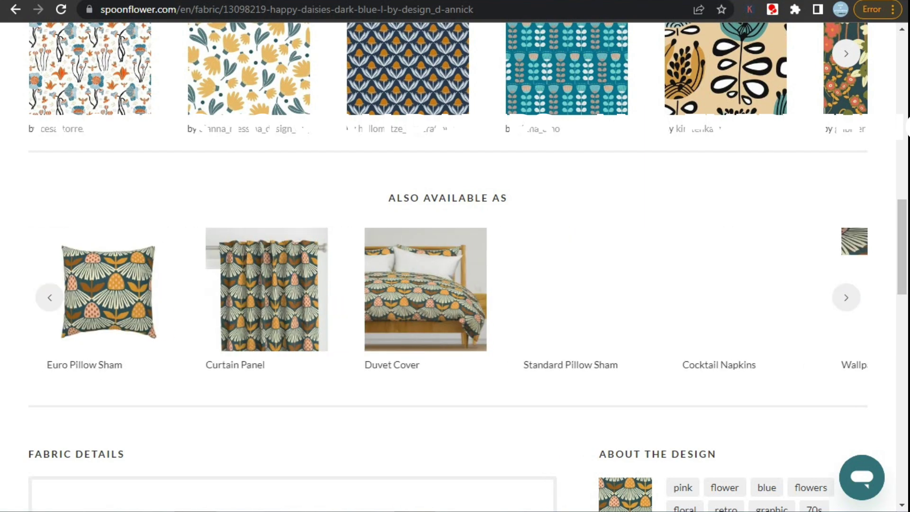
pyautogui.click(846, 297)
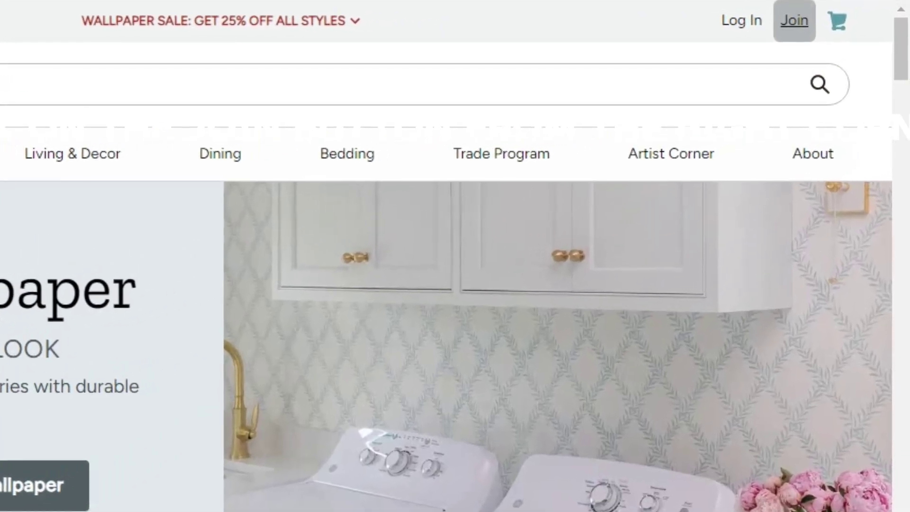
# Look over the Join registration form, then sign in to the existing Spoonflower account
pyautogui.click(795, 20)
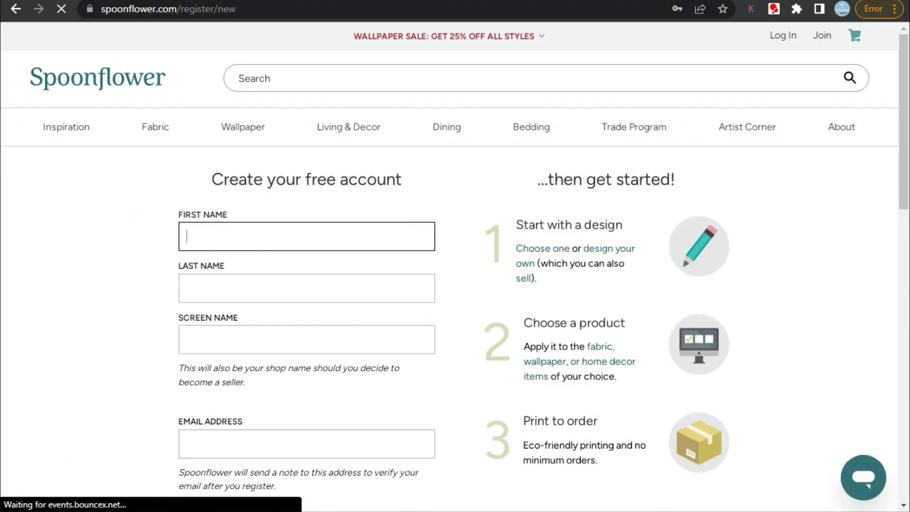
pyautogui.scroll(-2, 455, 265)
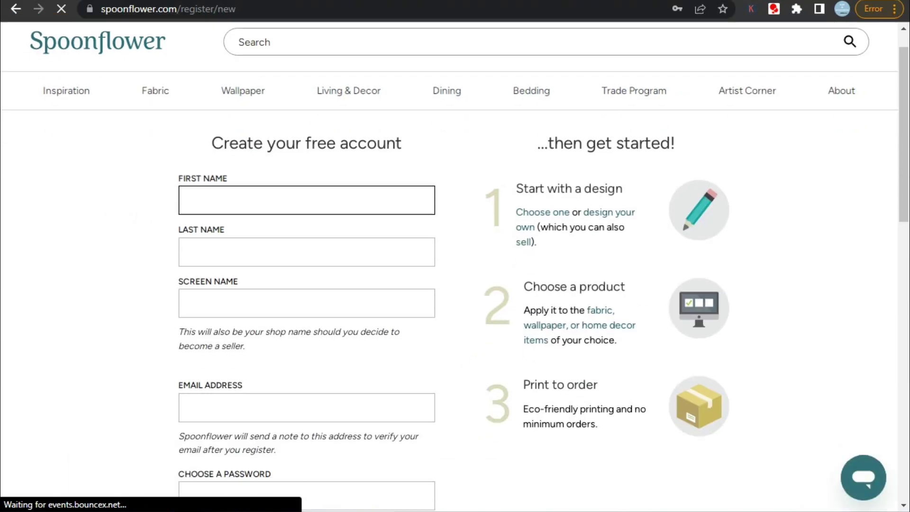
pyautogui.scroll(-3, 455, 266)
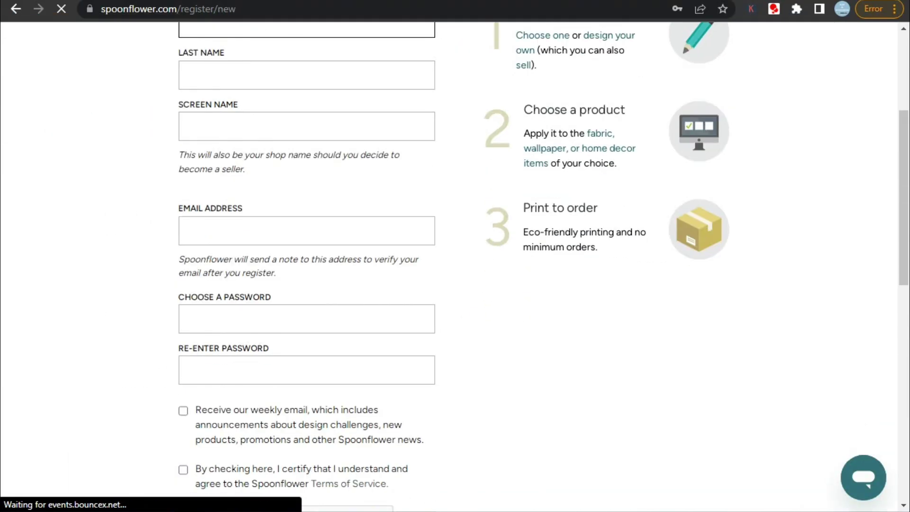
pyautogui.scroll(-6, 455, 265)
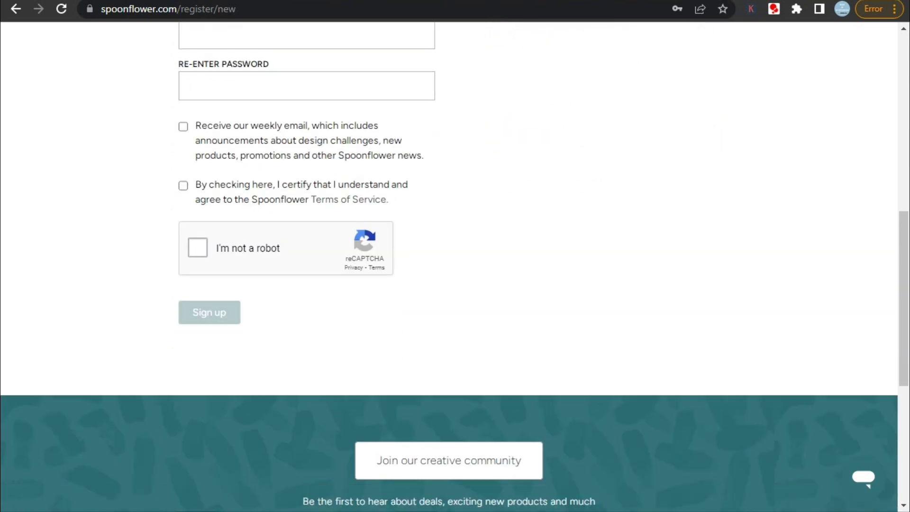
pyautogui.scroll(9, 455, 266)
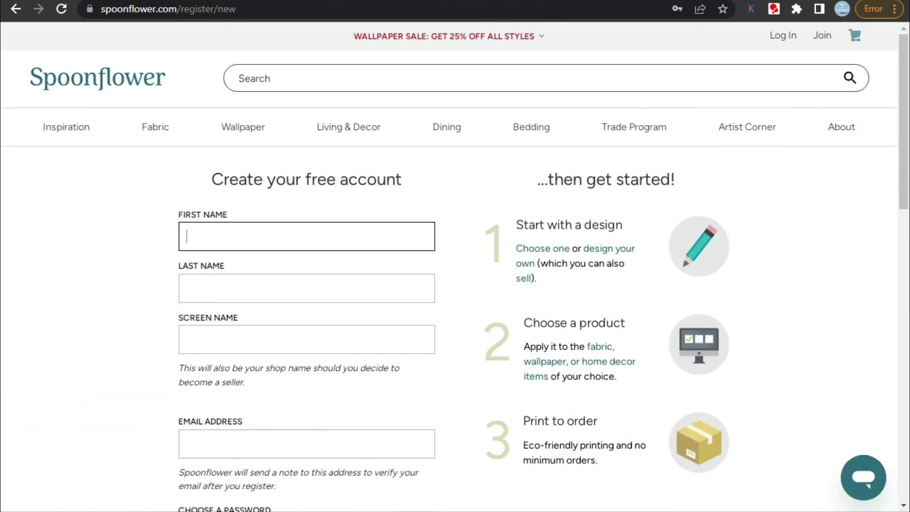
pyautogui.click(784, 31)
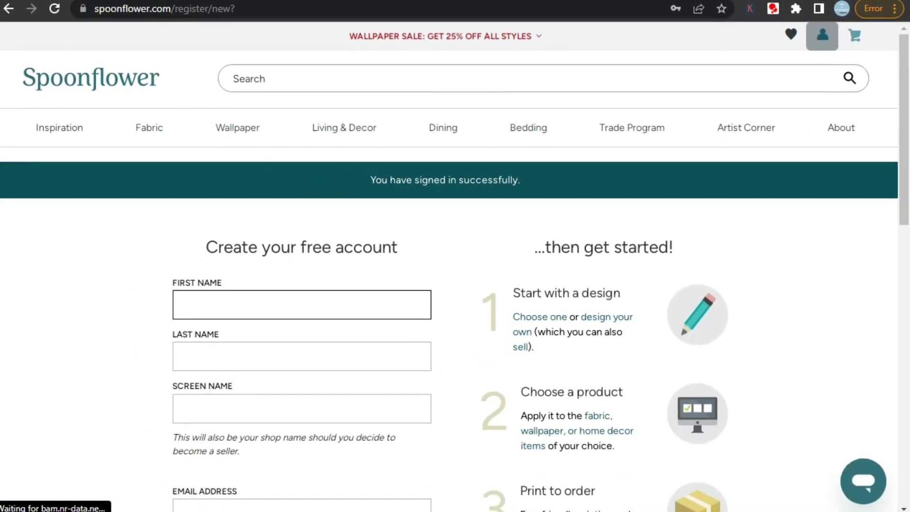
# Upload the glif floral JPG as a new design and agree to the upload terms
pyautogui.click(798, 24)
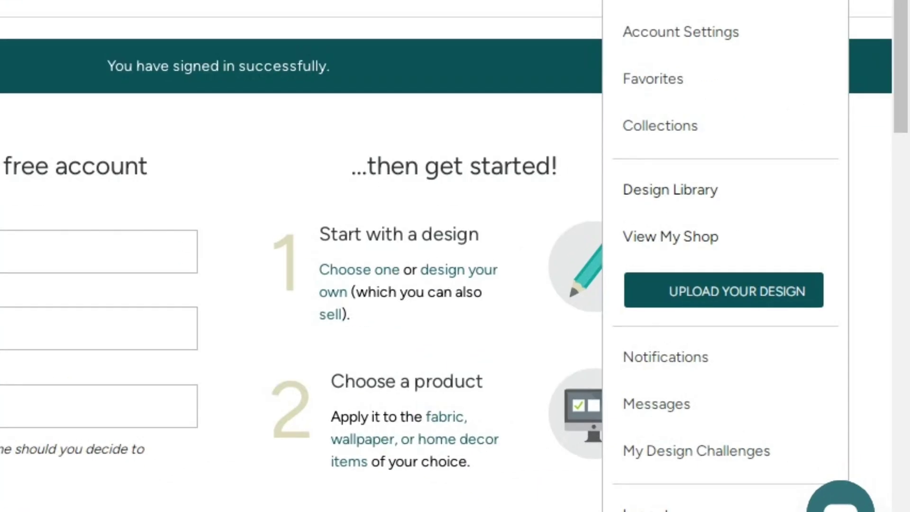
pyautogui.click(692, 271)
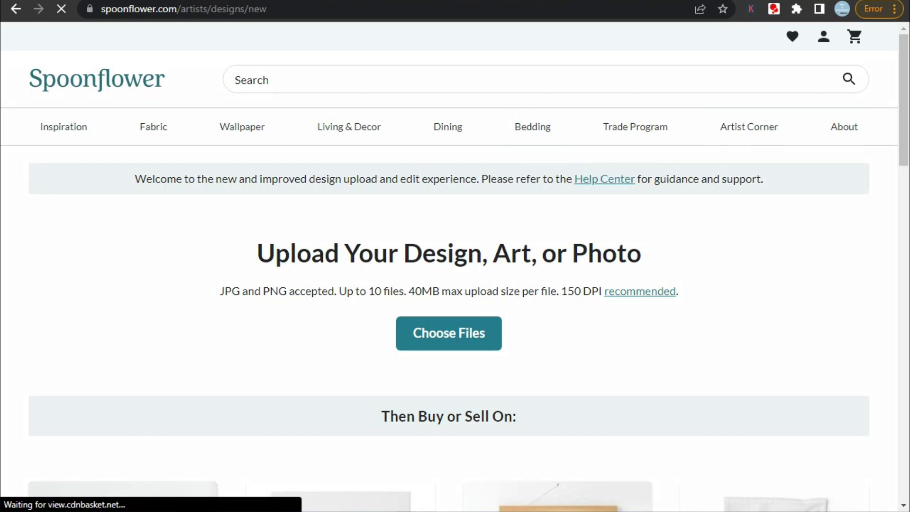
pyautogui.moveTo(220, 291); pyautogui.dragTo(605, 291)
pyautogui.click(602, 308)
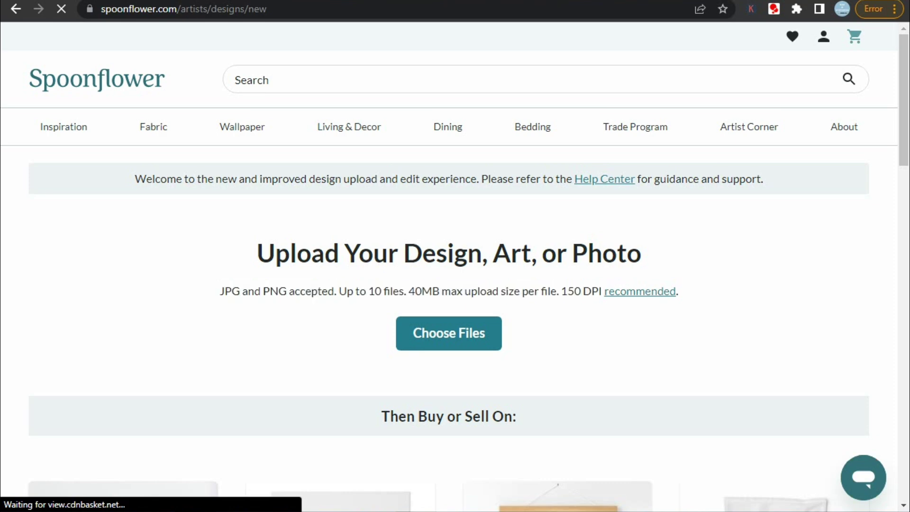
pyautogui.scroll(-3, 454, 265)
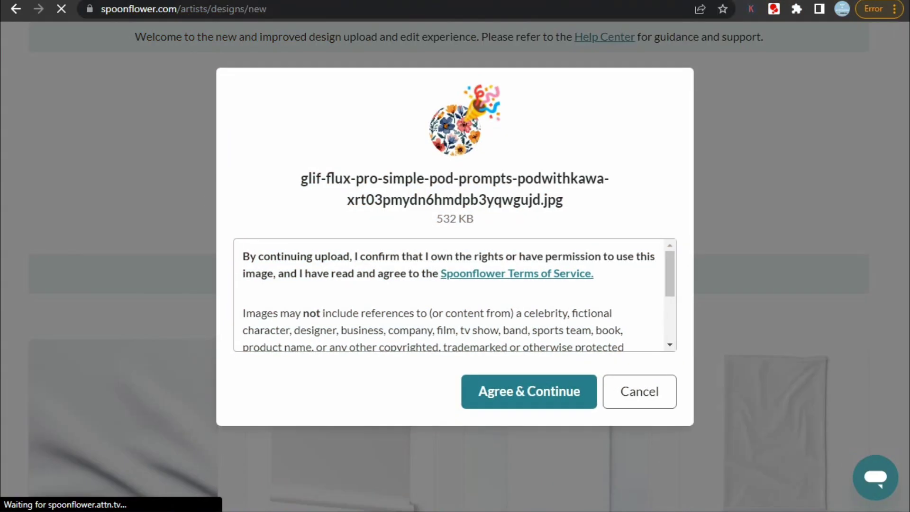
pyautogui.click(529, 392)
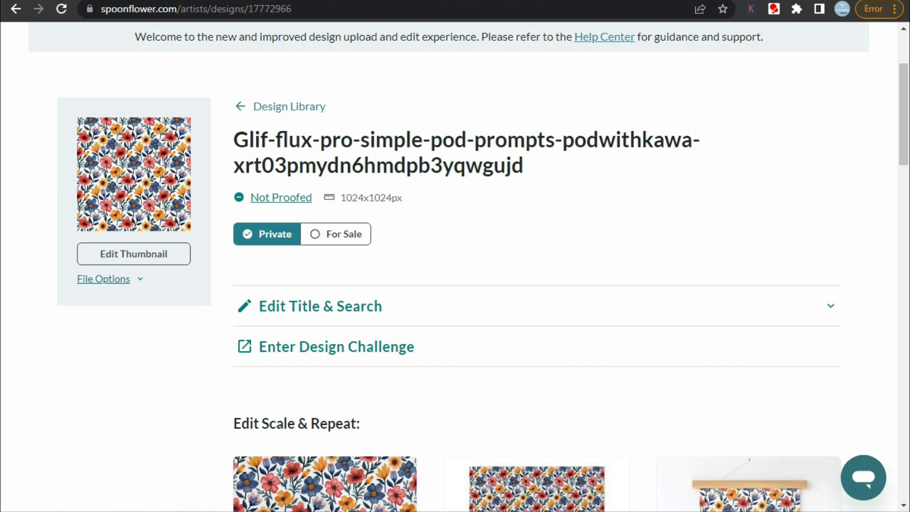
# Switch the design's thumbnail to the 8" x 8" view and save it
pyautogui.click(110, 279)
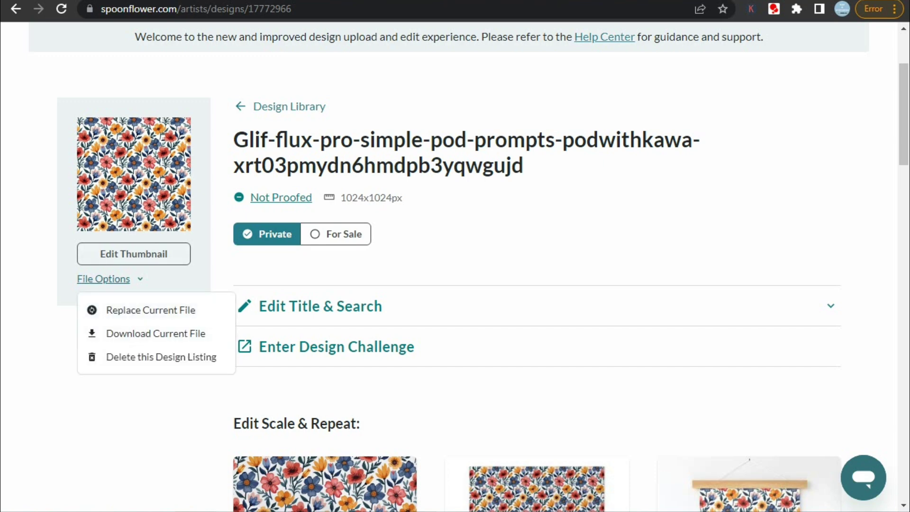
pyautogui.click(134, 254)
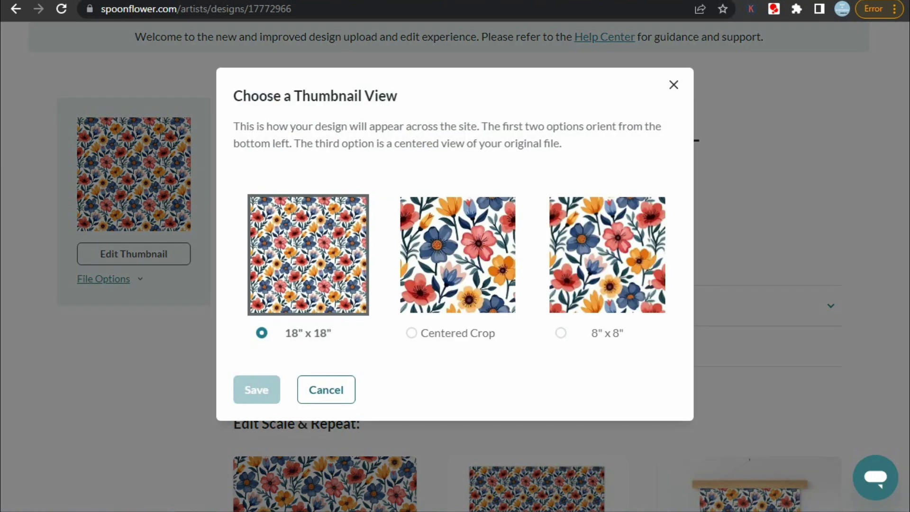
pyautogui.click(561, 333)
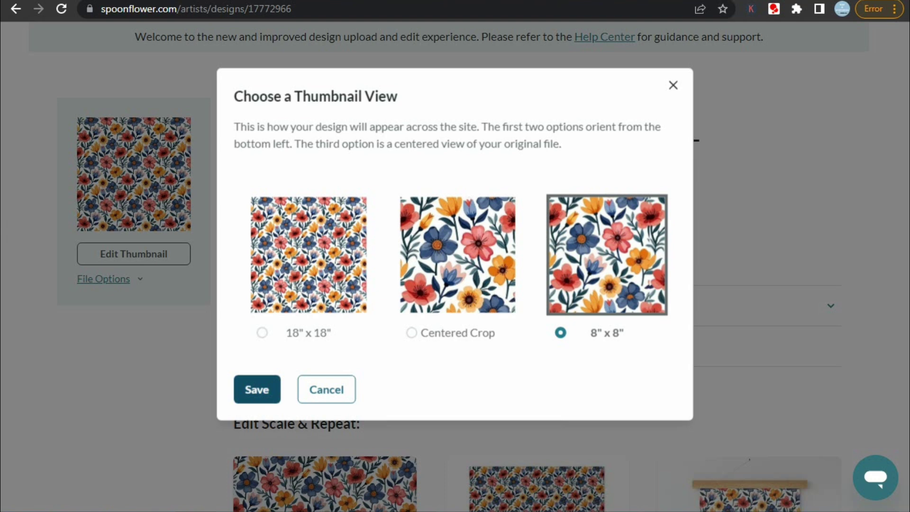
pyautogui.click(257, 389)
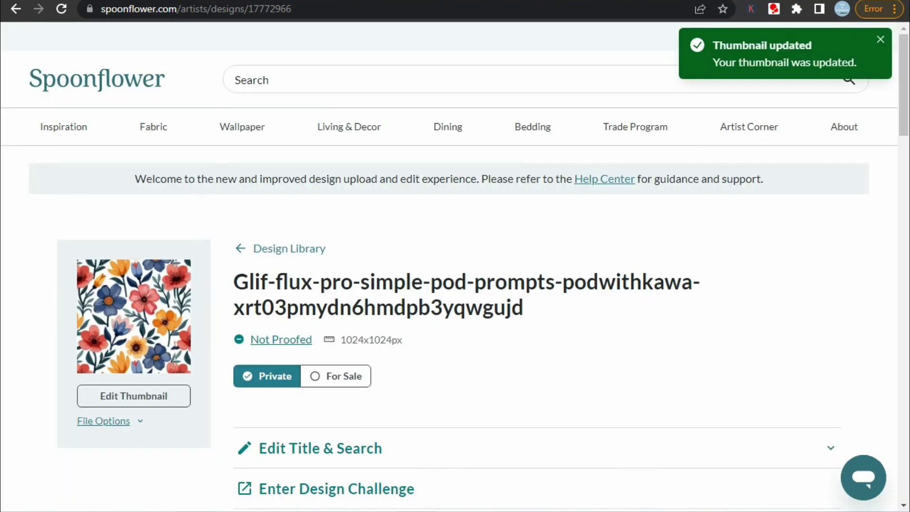
pyautogui.scroll(-3, 455, 284)
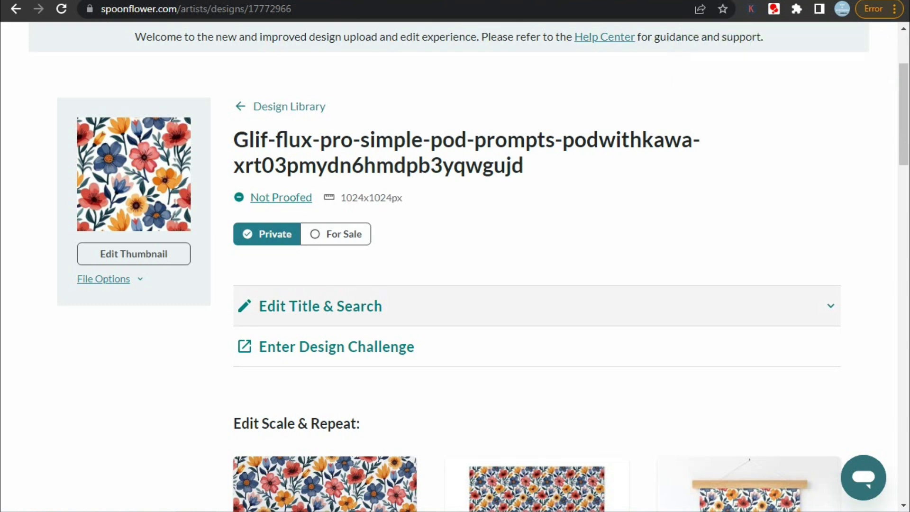
# Expand Edit Title & Search and replace the design title with 'flower'
pyautogui.click(320, 306)
pyautogui.scroll(-3, 320, 307)
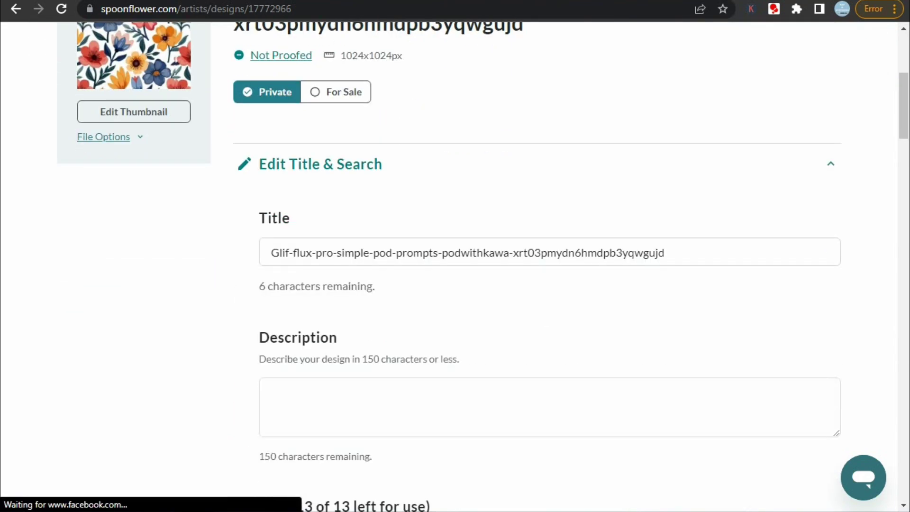
pyautogui.moveTo(665, 253); pyautogui.dragTo(271, 254)
pyautogui.write('f')
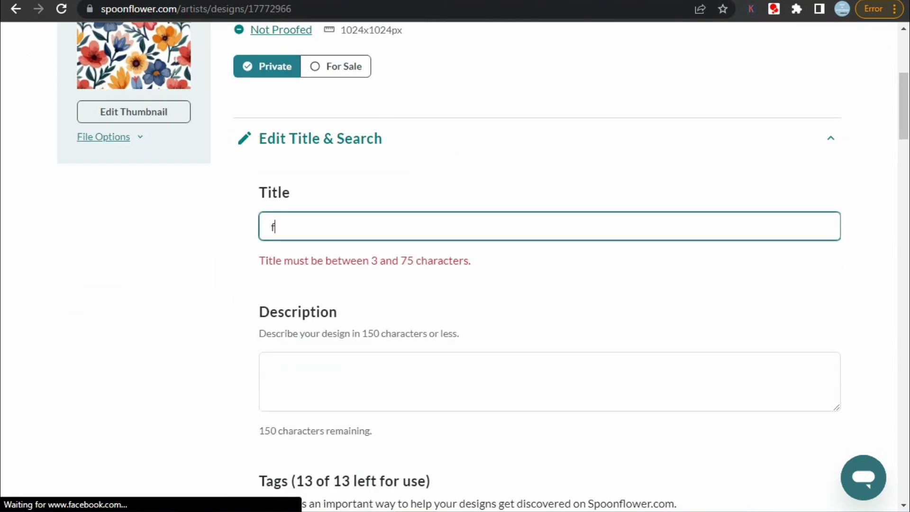
pyautogui.write('lower')
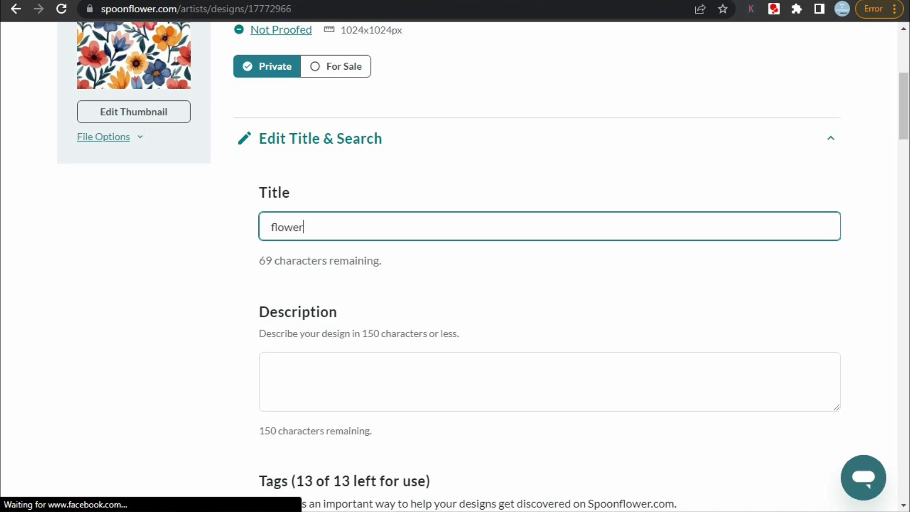
pyautogui.press('Tab')
# Scroll down to the Tags section and open the Styles tag list
pyautogui.scroll(-6, 455, 266)
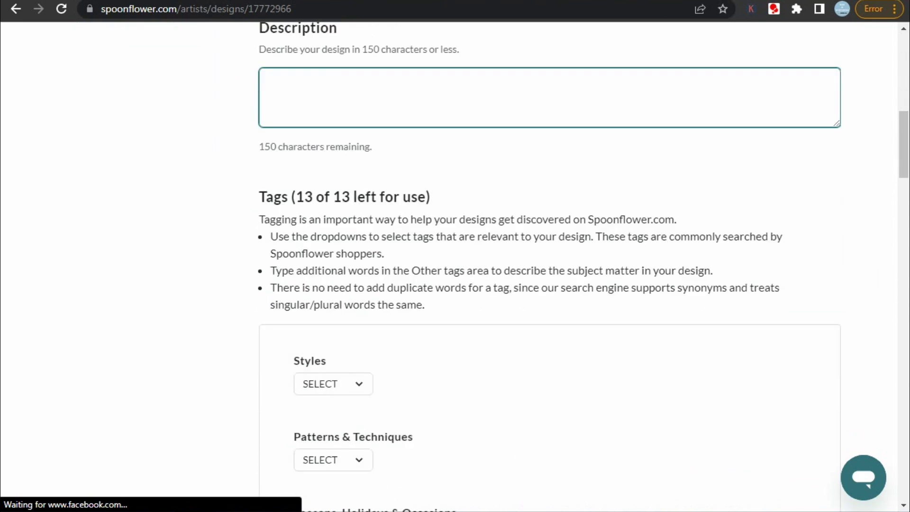
pyautogui.scroll(-1, 584, 267)
pyautogui.scroll(-3, 550, 266)
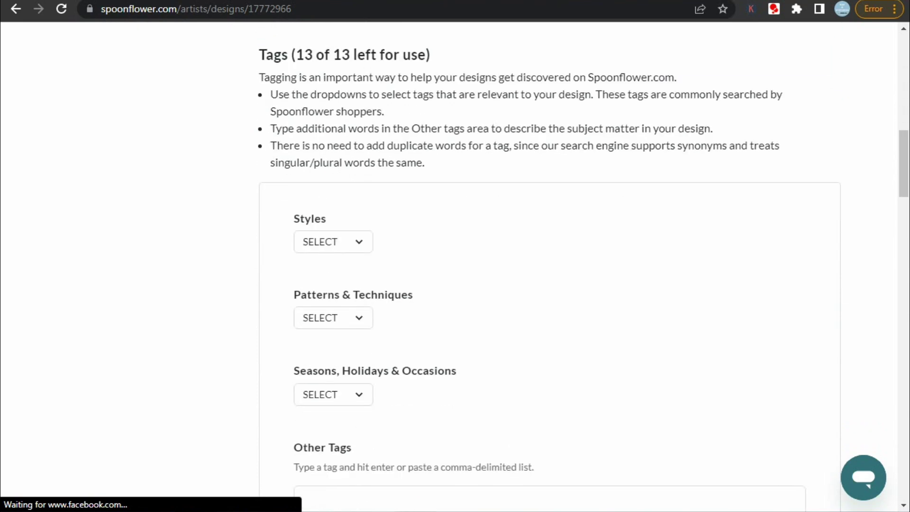
pyautogui.scroll(-1, 333, 171)
pyautogui.click(333, 171)
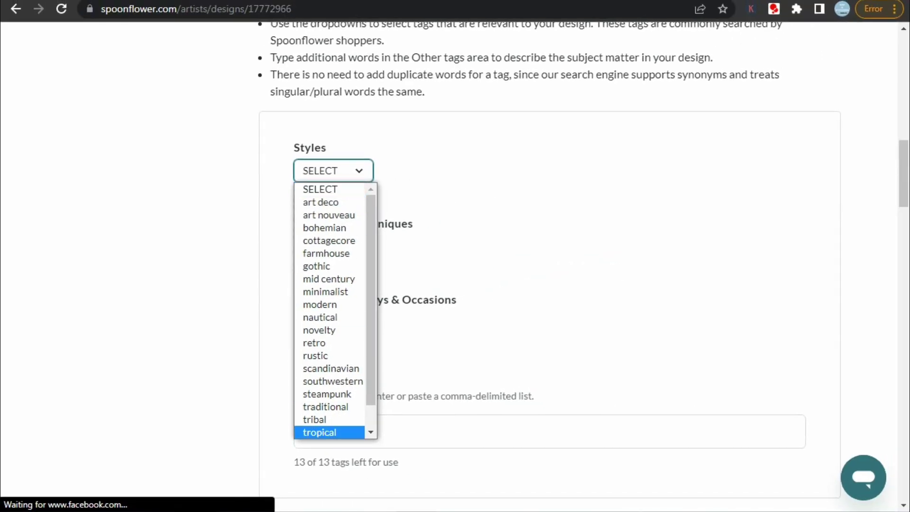
# Browse the Patterns & Techniques and seasons tag lists without choosing a style
pyautogui.click(474, 251)
pyautogui.click(334, 247)
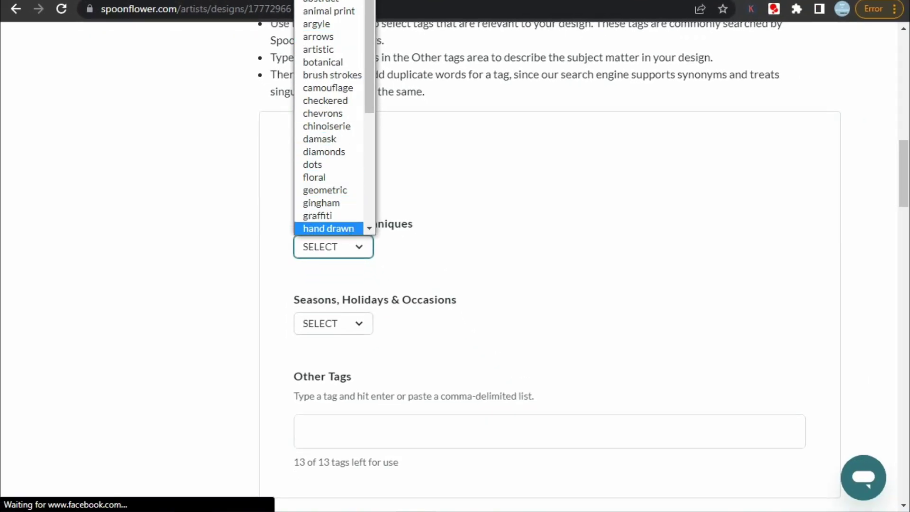
pyautogui.click(331, 323)
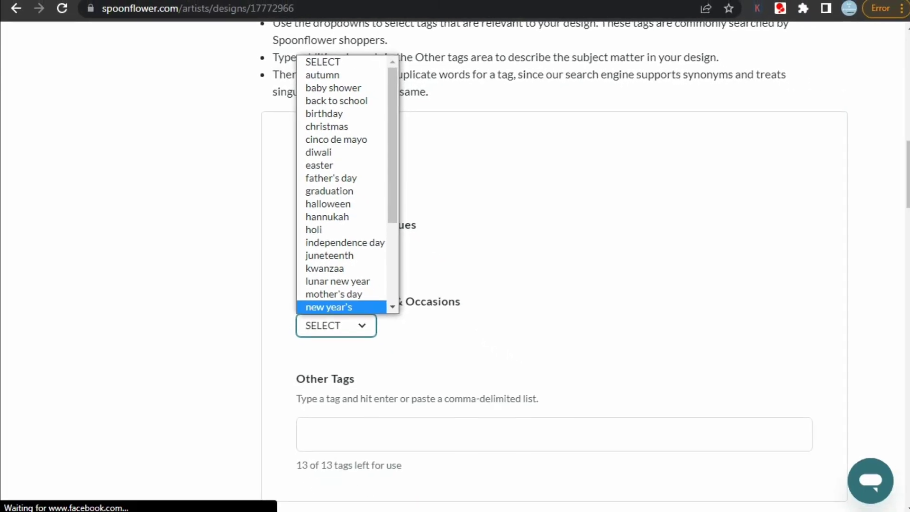
# Add 'botanical' from the Other Tags suggestions, leaving 12 of 13 tags
pyautogui.click(501, 431)
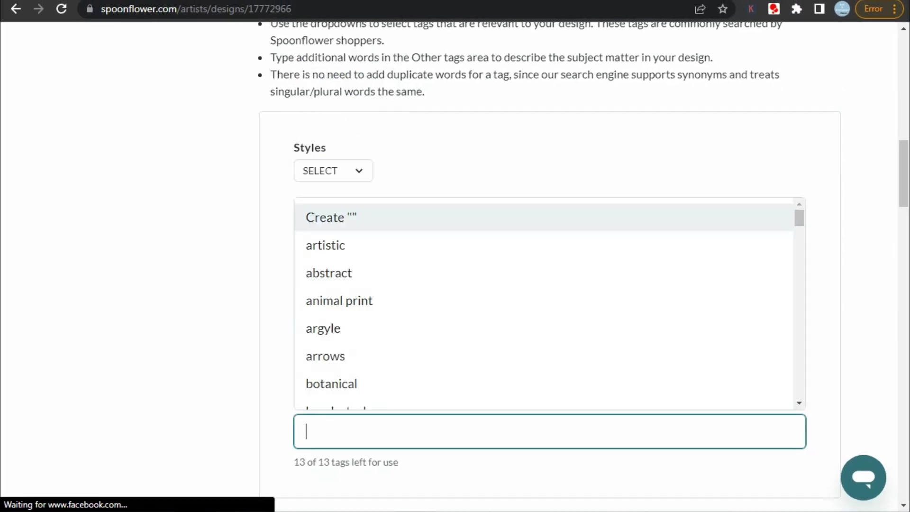
pyautogui.press('Down')
pyautogui.press('Down')
pyautogui.press('Down')
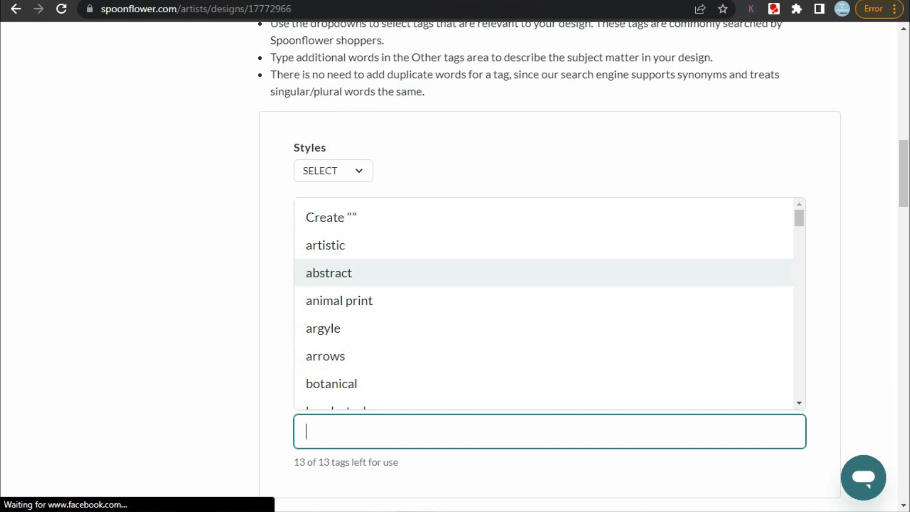
pyautogui.press('Down')
pyautogui.press('Down')
pyautogui.press('Down')
pyautogui.press('Down')
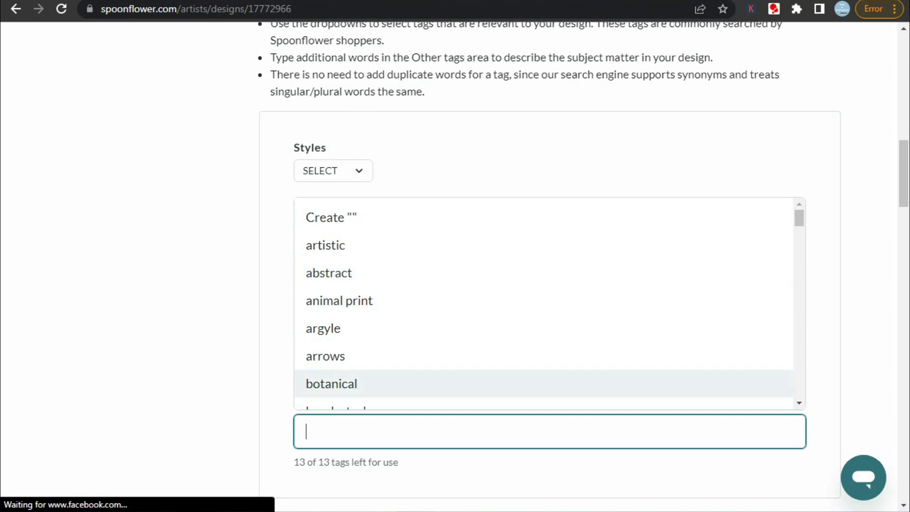
pyautogui.press('Down')
pyautogui.press('Up')
pyautogui.press('Return')
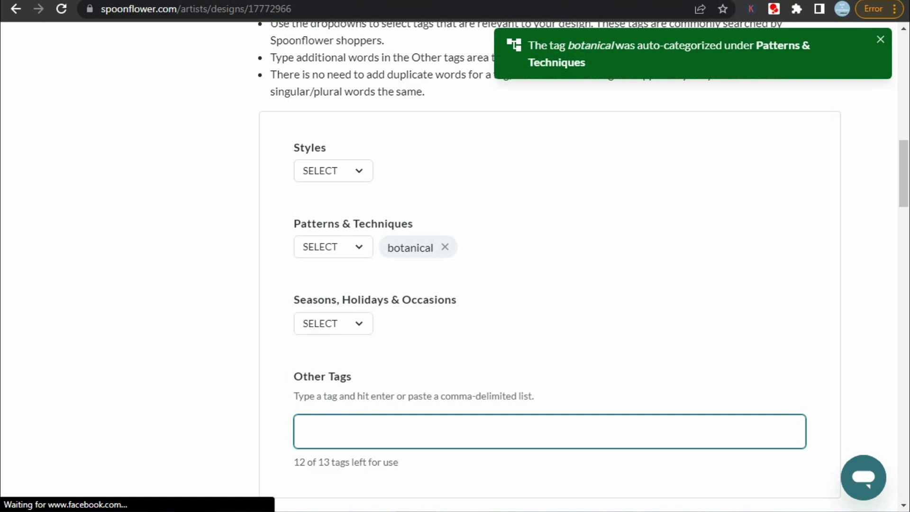
# Scroll to the Edit Scale & Repeat cards: fabric 6.8 in (100%), wallpaper 6.0 in (87%)
pyautogui.scroll(-3, 456, 266)
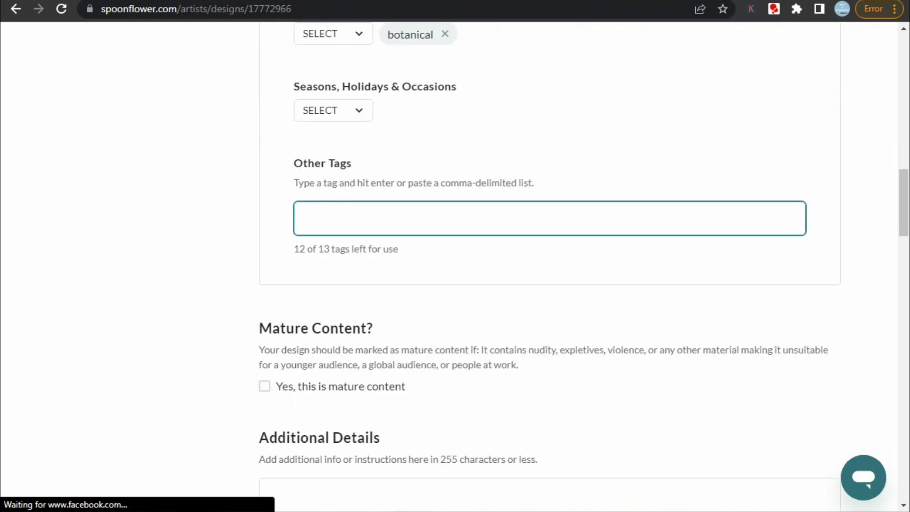
pyautogui.scroll(2, 550, 266)
pyautogui.scroll(-5, 550, 266)
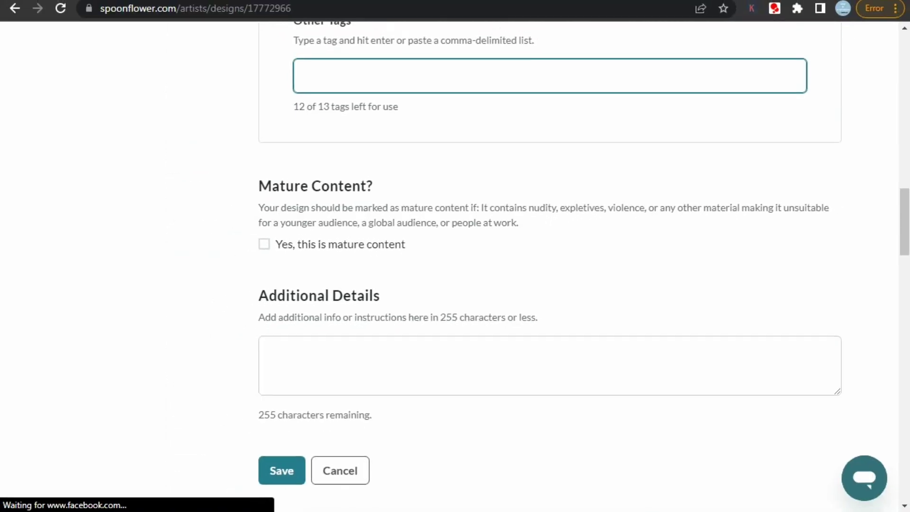
pyautogui.scroll(-4, 550, 266)
pyautogui.scroll(-2, 550, 256)
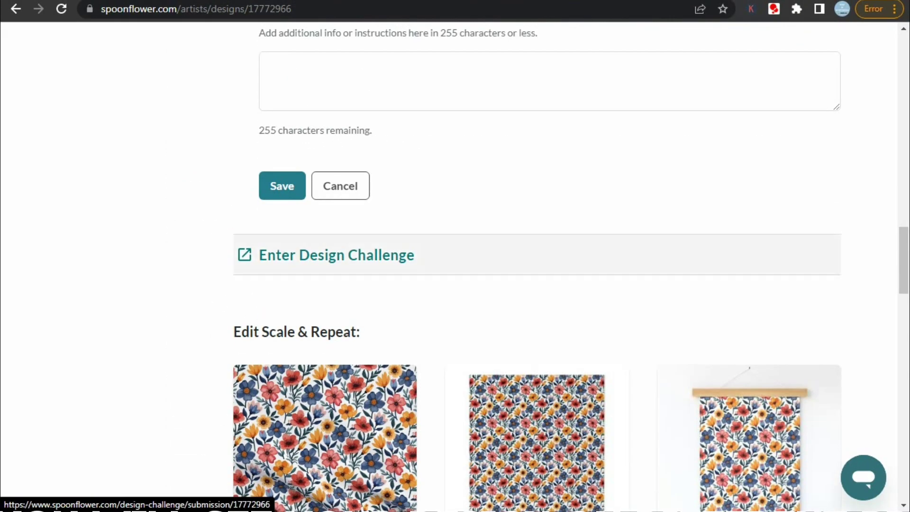
pyautogui.scroll(-4, 550, 256)
pyautogui.scroll(-6, 550, 256)
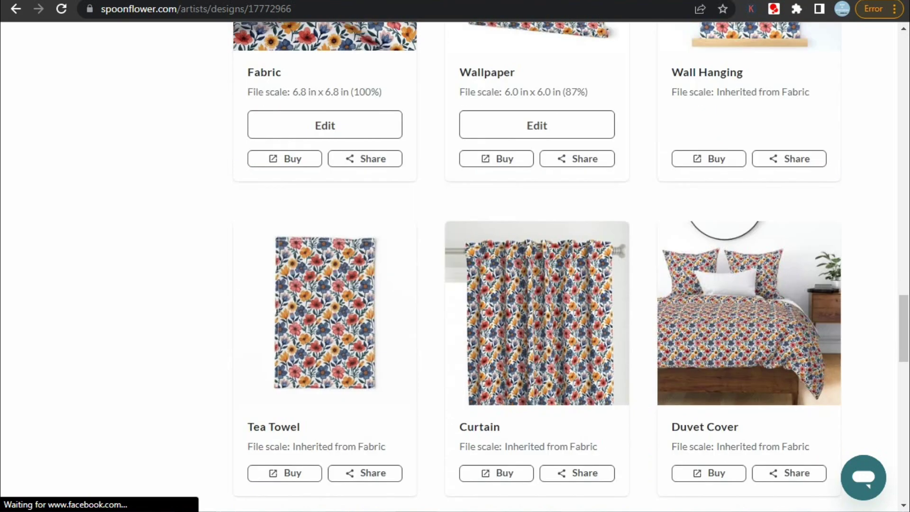
pyautogui.scroll(4, 537, 284)
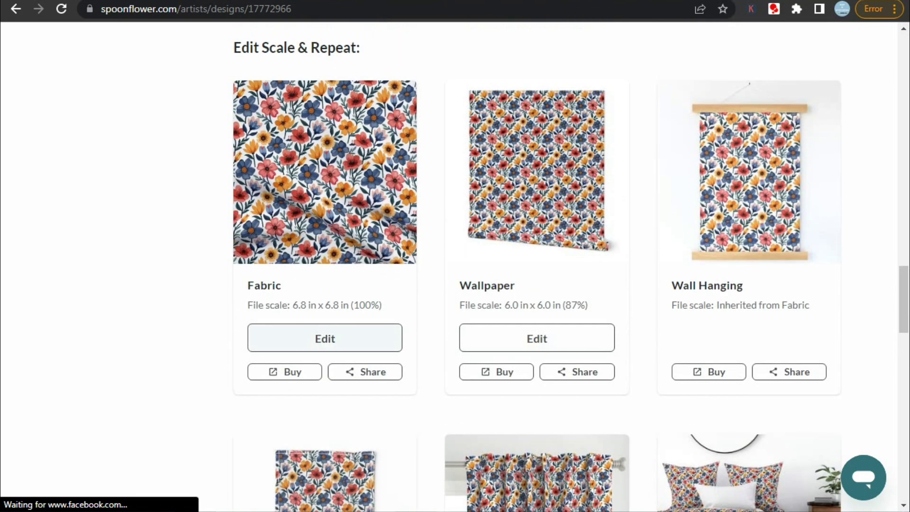
# Preview Half-Brick, Half-Drop and Mirror fabric repeats, return to Basic, and try other scales
pyautogui.click(325, 338)
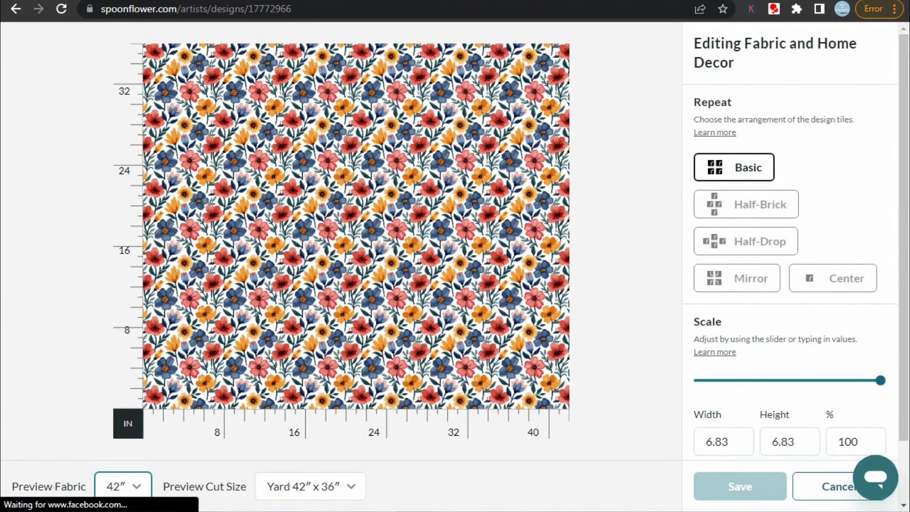
pyautogui.click(747, 204)
pyautogui.click(747, 242)
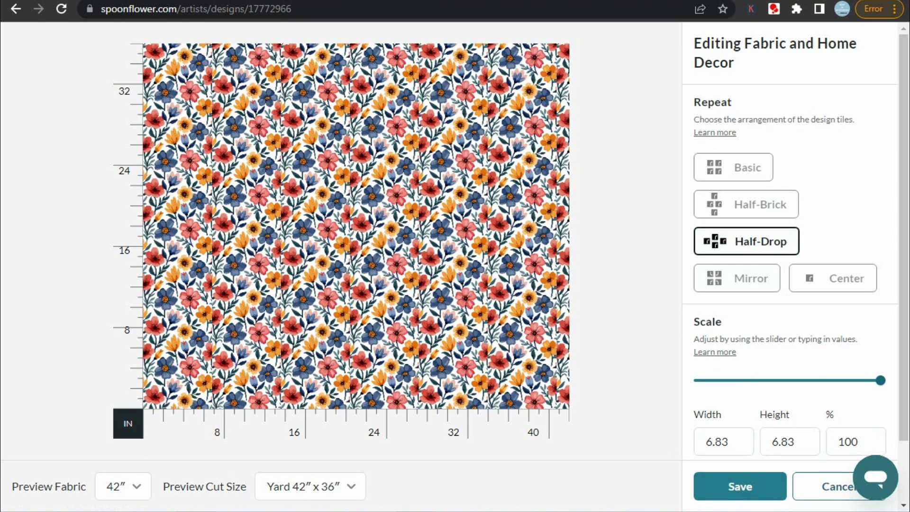
pyautogui.click(738, 279)
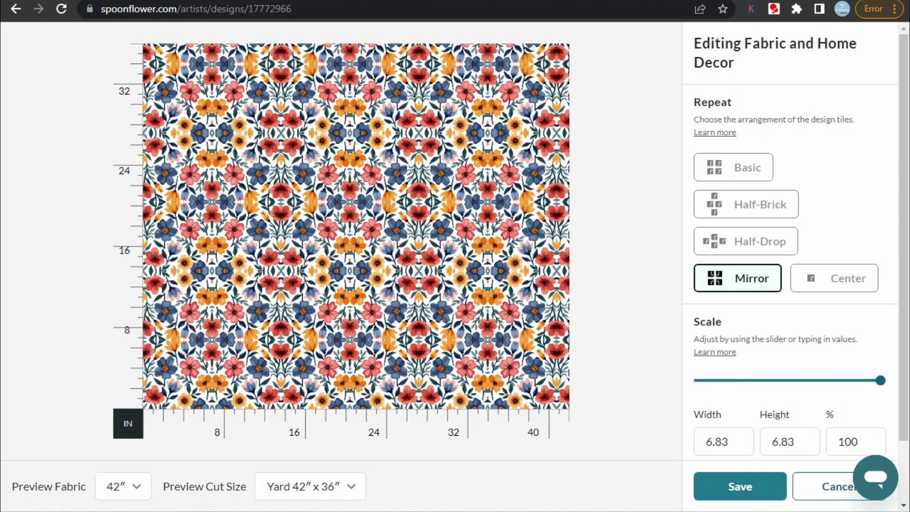
pyautogui.click(734, 167)
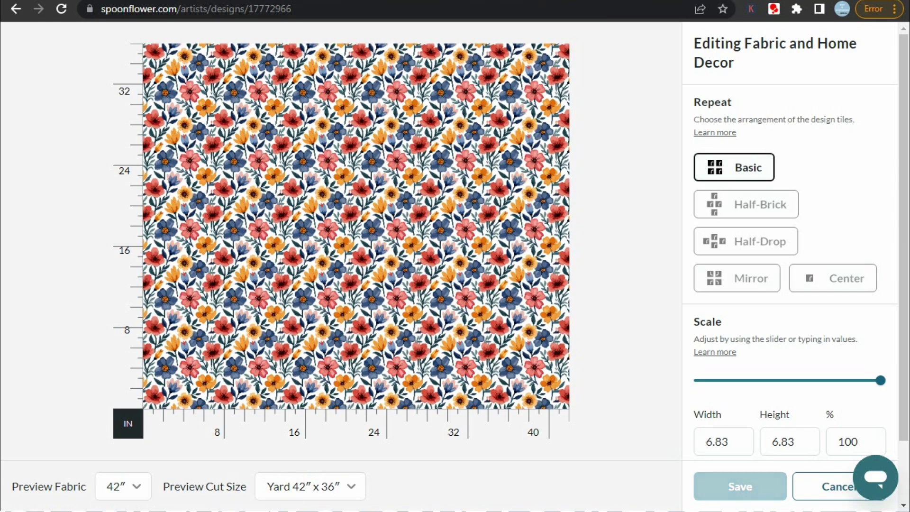
pyautogui.scroll(-2, 790, 272)
pyautogui.click(838, 309)
pyautogui.moveTo(838, 309); pyautogui.dragTo(881, 309)
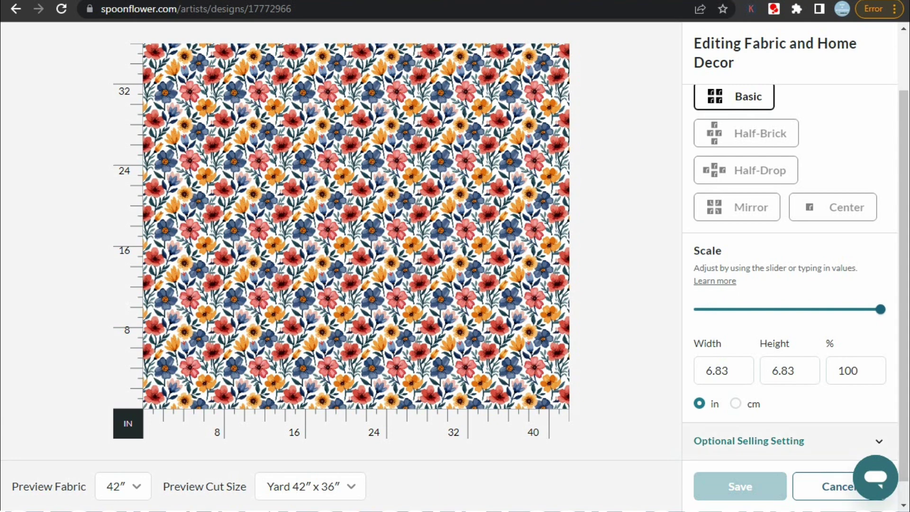
# Choose Recycled Canvas as the optional selling fabric and save the settings
pyautogui.click(879, 441)
pyautogui.scroll(-6, 789, 273)
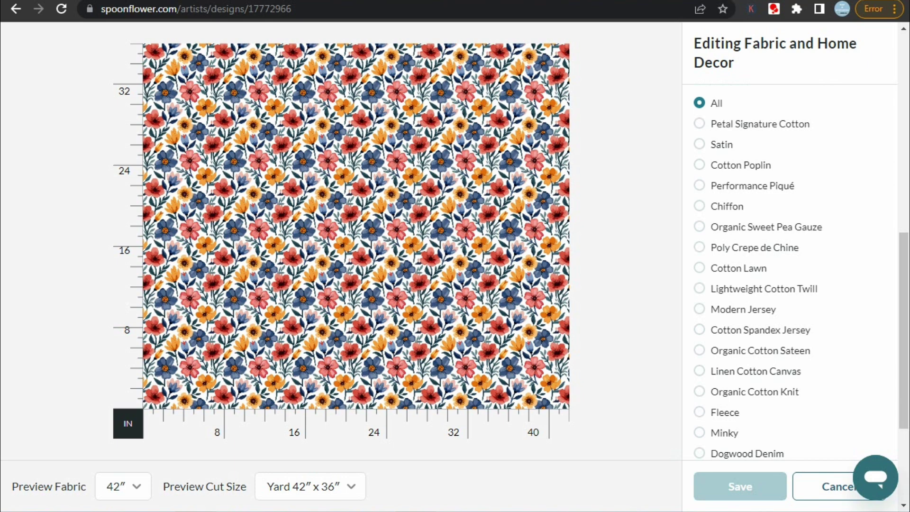
pyautogui.scroll(-4, 790, 275)
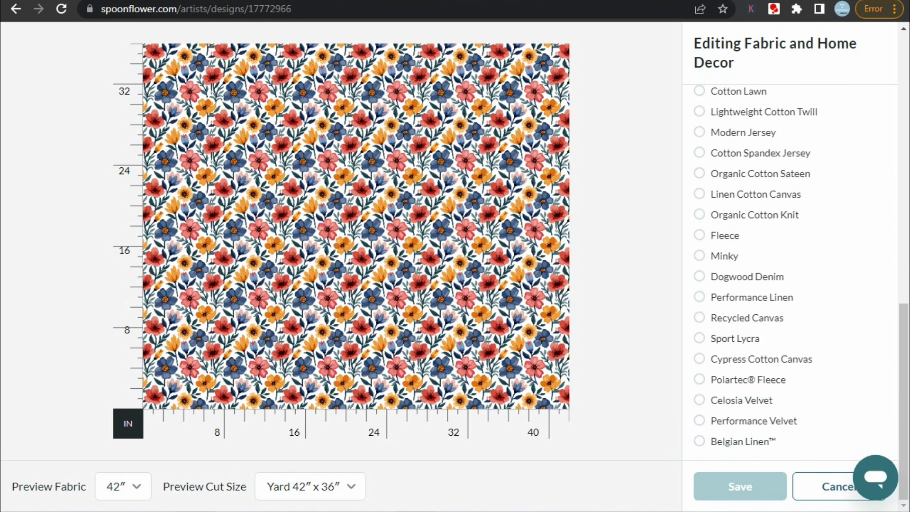
pyautogui.click(700, 318)
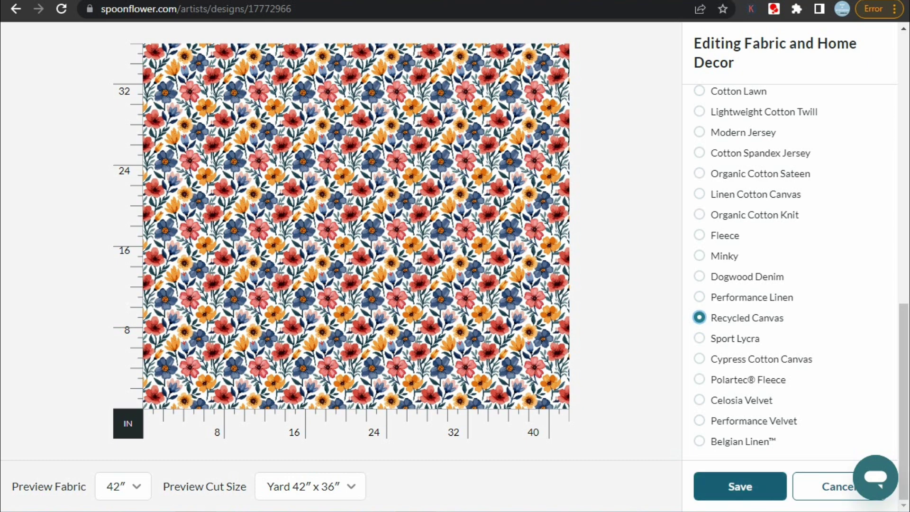
pyautogui.click(740, 486)
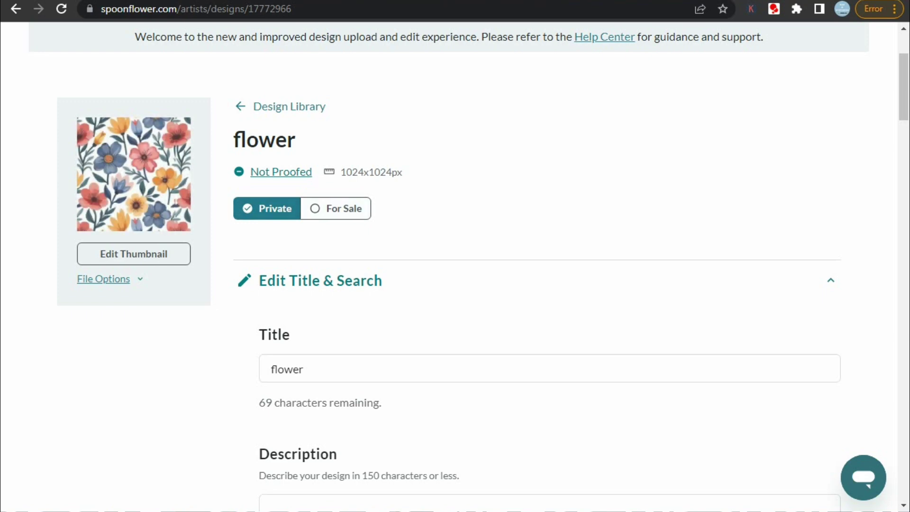
# Try the For Sale toggle and open the Selling & Commission page with its 10%–15% tiers
pyautogui.click(336, 209)
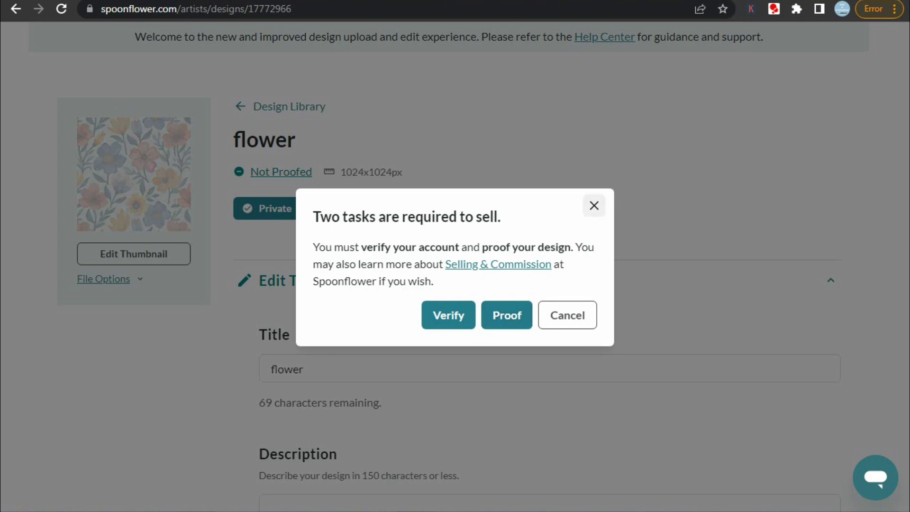
pyautogui.rightClick(489, 264)
pyautogui.press('Escape')
pyautogui.click(488, 264)
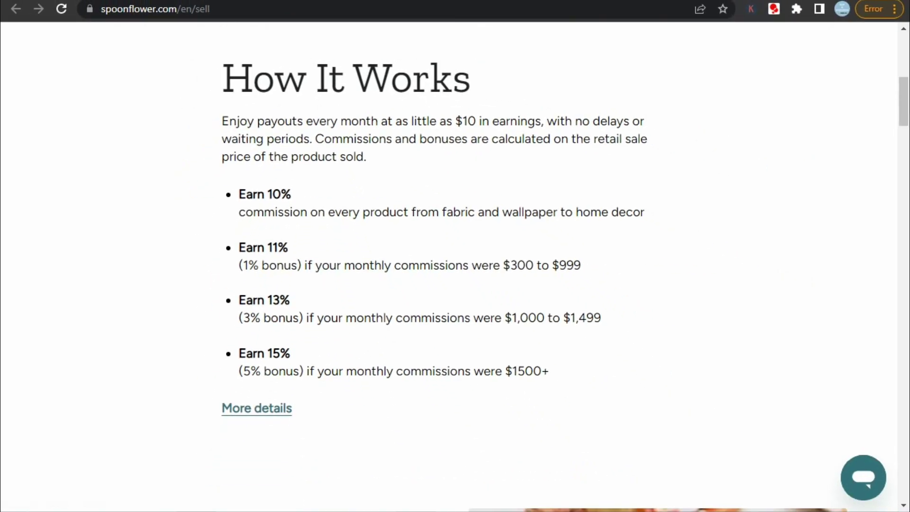
# Highlight the 10% commission line and scroll down to Get Free Promotion
pyautogui.moveTo(244, 212); pyautogui.dragTo(645, 212)
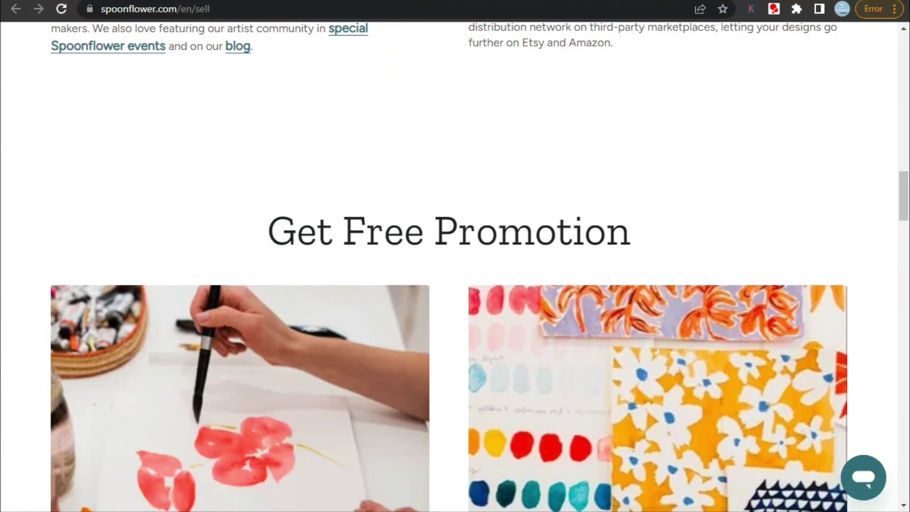
pyautogui.scroll(-10, 455, 266)
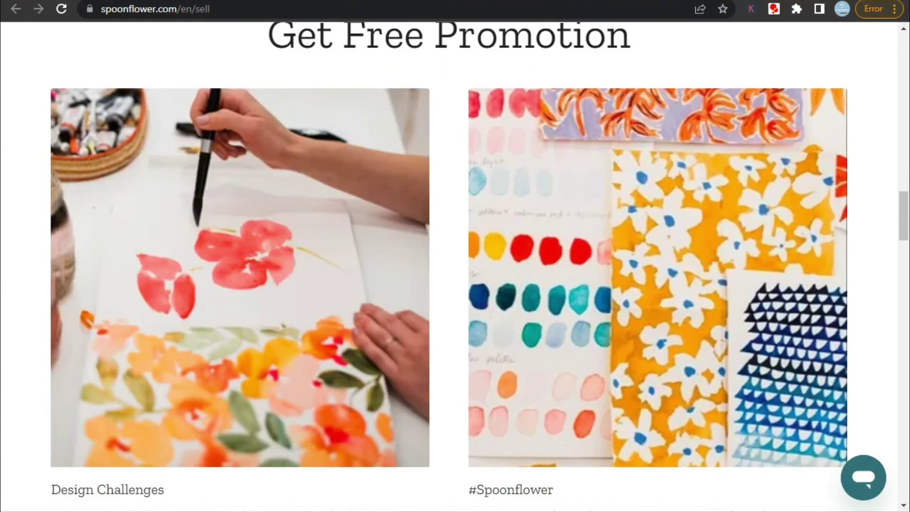